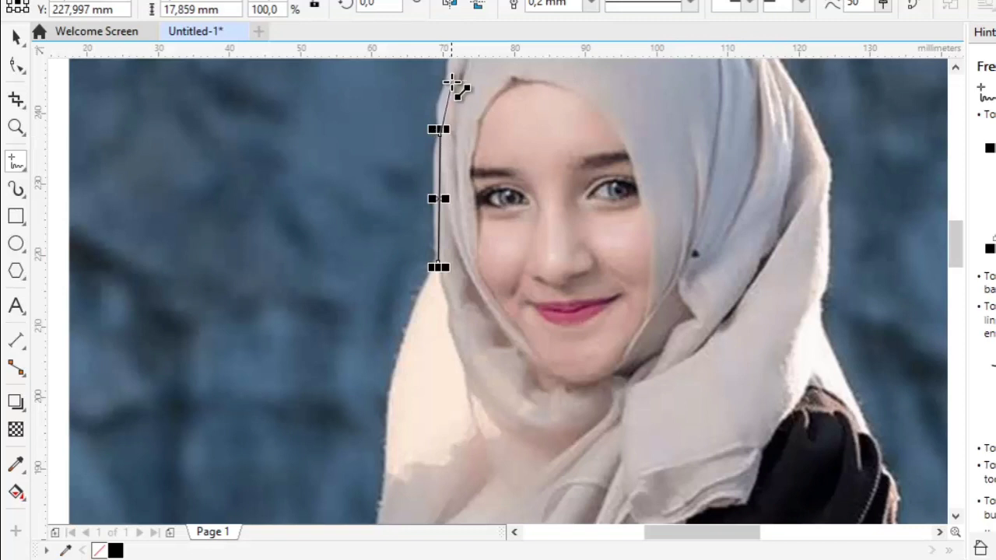
- Continue the straight-segment outline up the headscarf's left edge, over the crown and down the right edge to about eye level
double_click(447, 79)
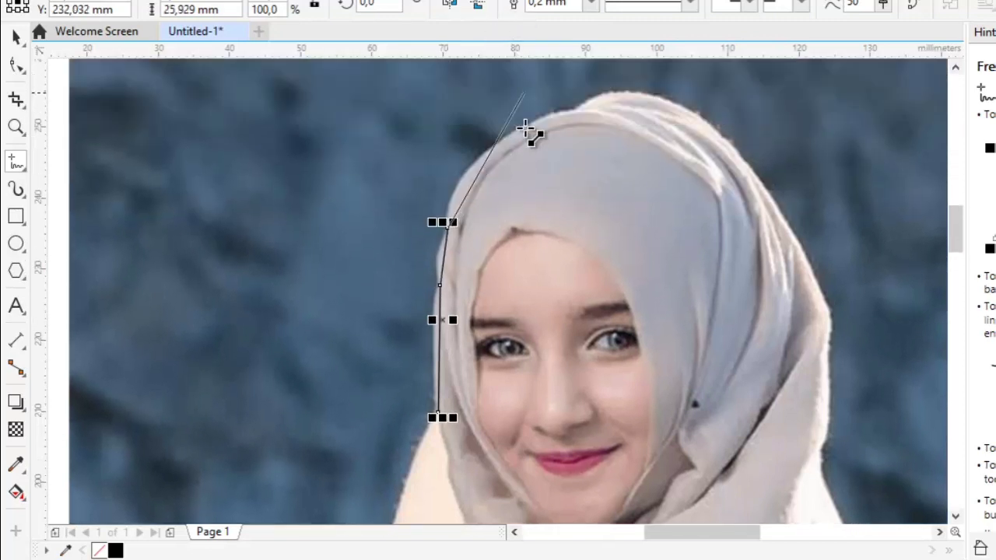
left_click(502, 142)
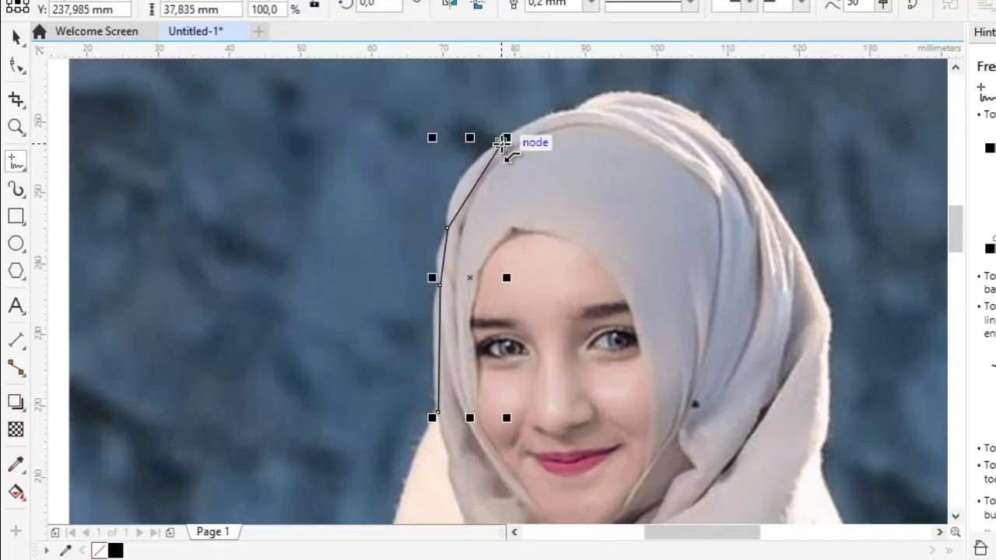
left_click(578, 113)
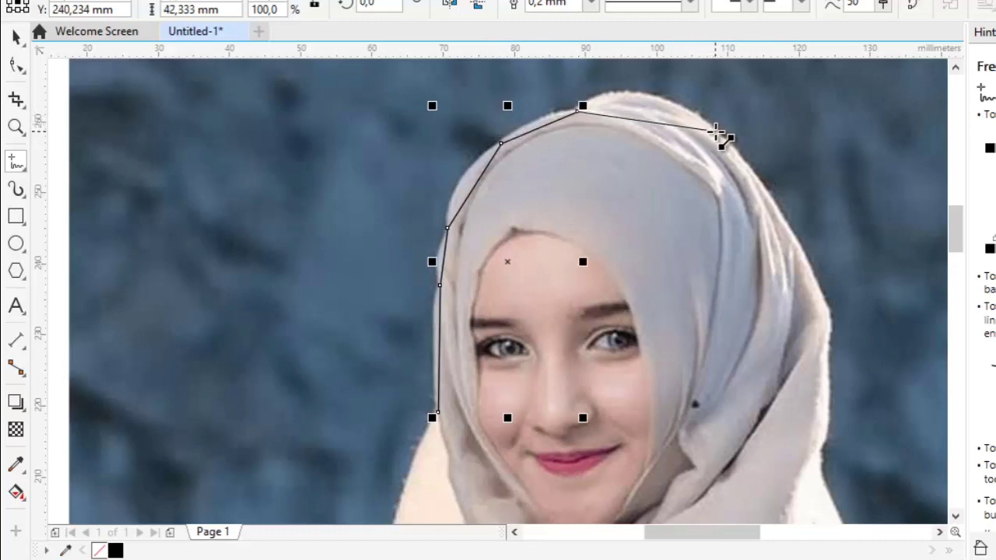
left_click(715, 132)
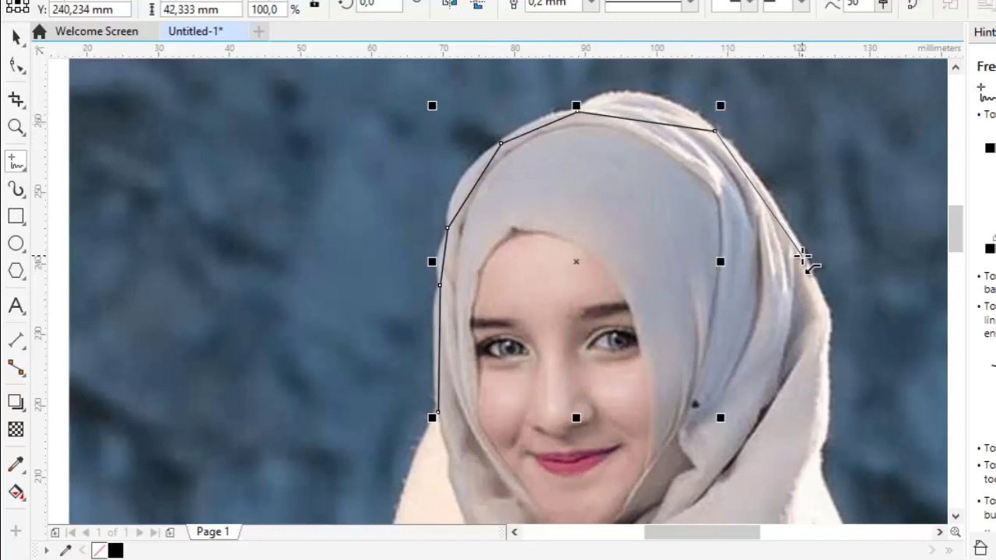
left_click(801, 255)
left_click(829, 305)
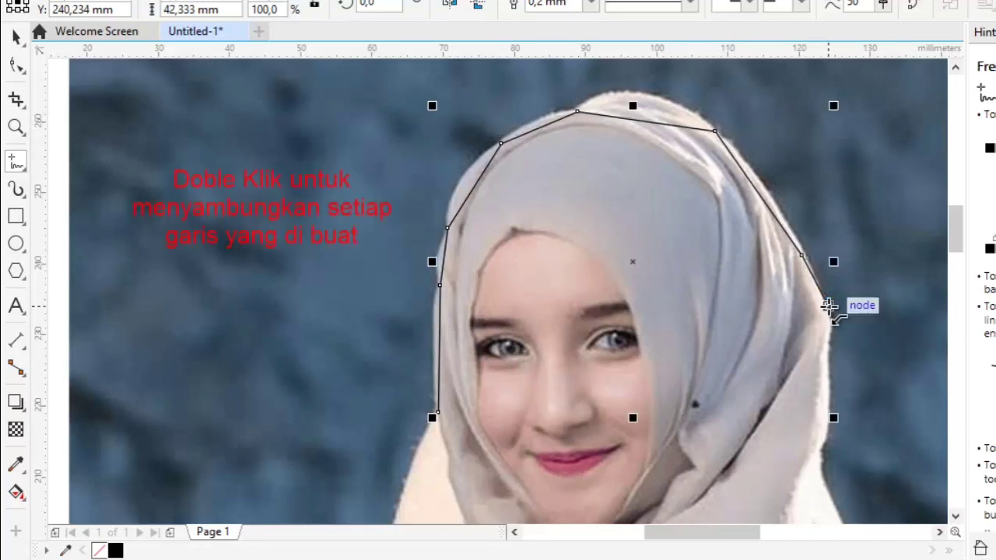
left_click(825, 351)
- Extend the outline down the headscarf's right edge, over the shoulder and along the outer edge of the black sleeve
scroll(817, 373, "down", 2)
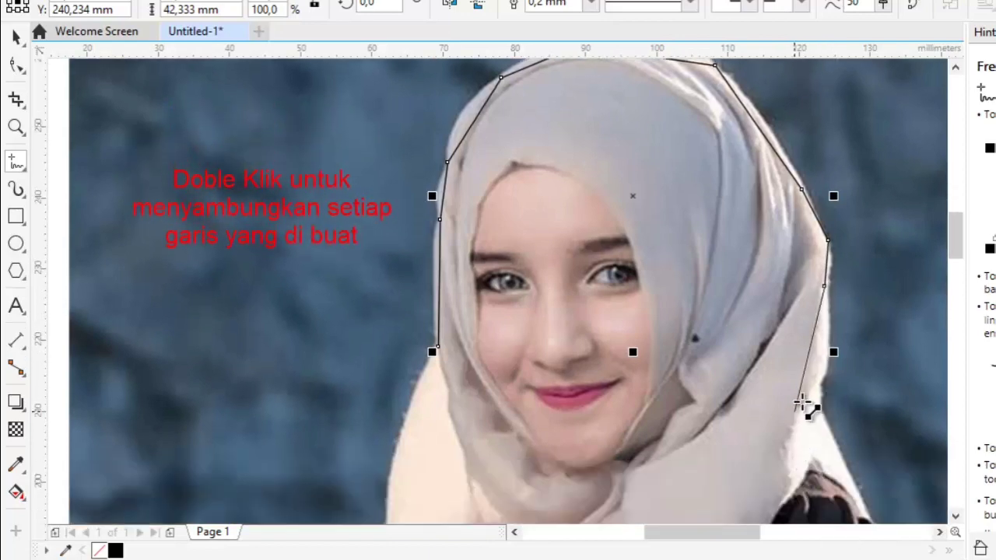
double_click(818, 388)
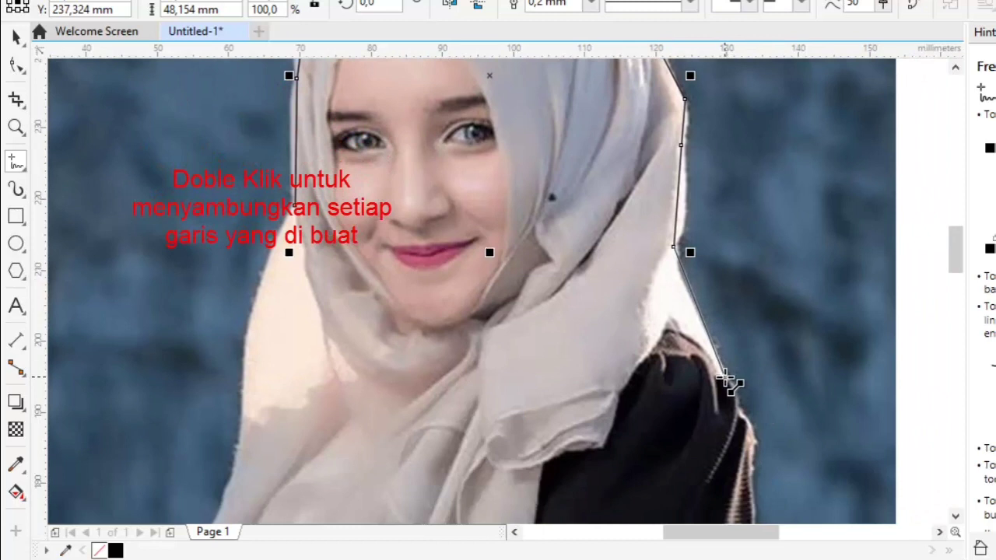
double_click(728, 380)
left_click(737, 417)
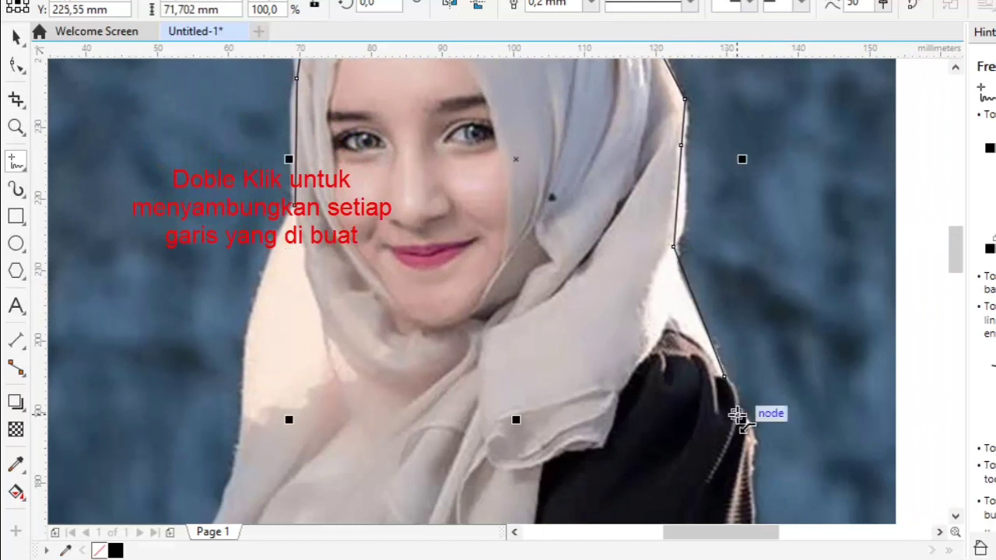
left_click(754, 456)
scroll(755, 467, "down", 3)
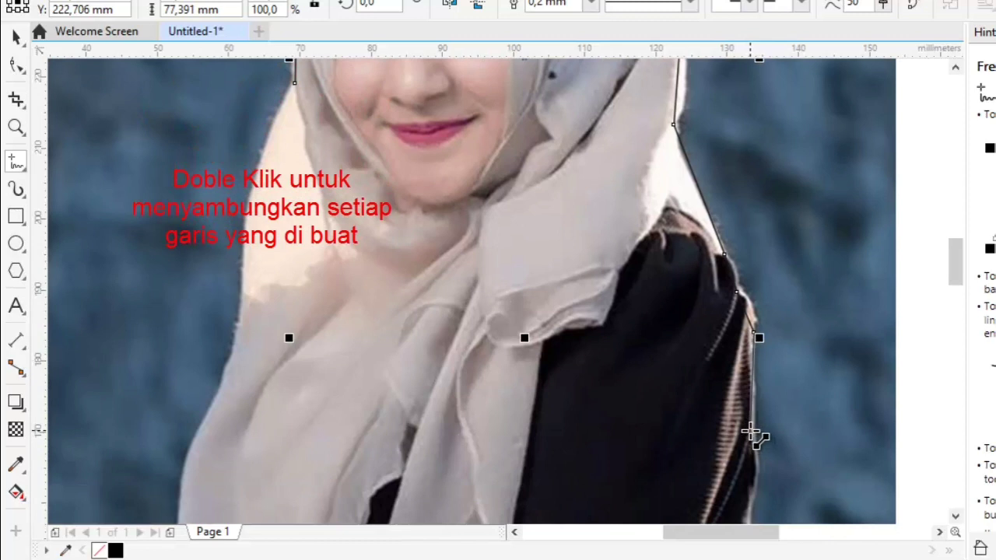
left_click(751, 433)
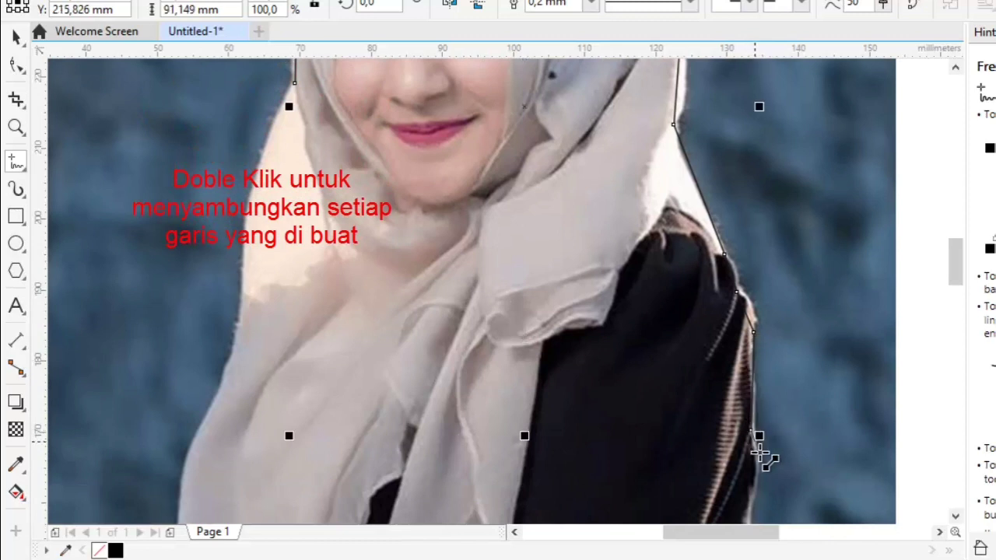
left_click(752, 500)
- Run the outline straight across the chest, follow the scarf's left edge upward, and close it at the starting node beside the cheek
scroll(752, 498, "down", 2)
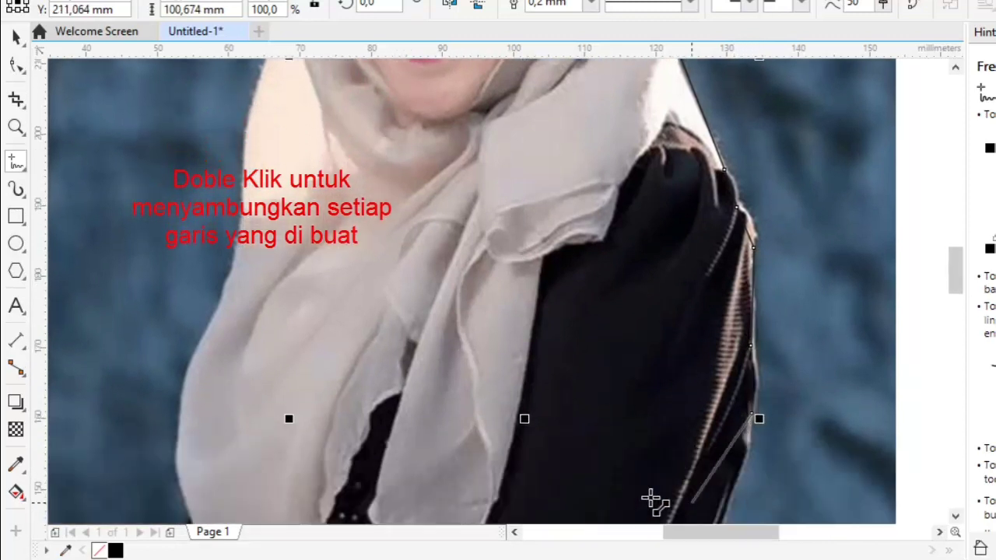
left_click(181, 411)
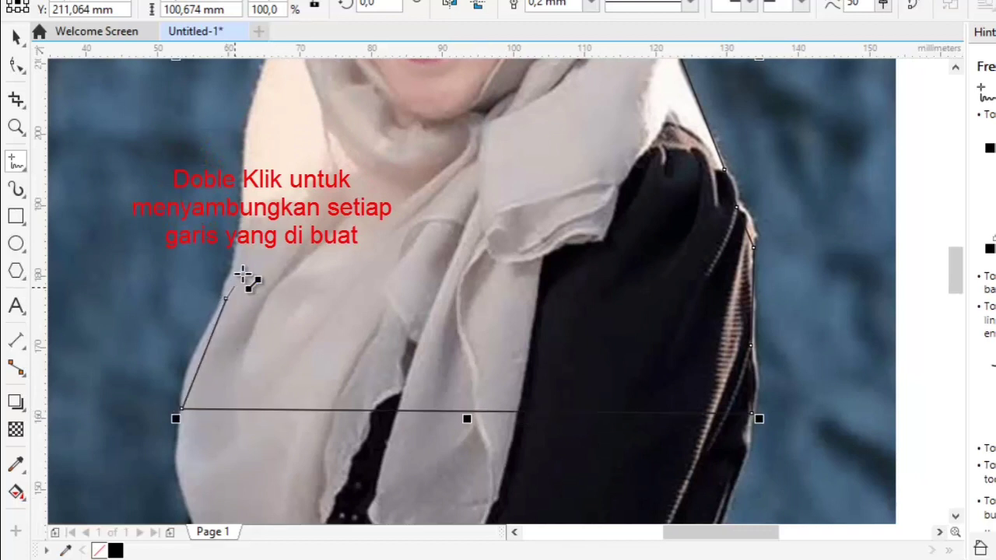
scroll(265, 186, "up", 3)
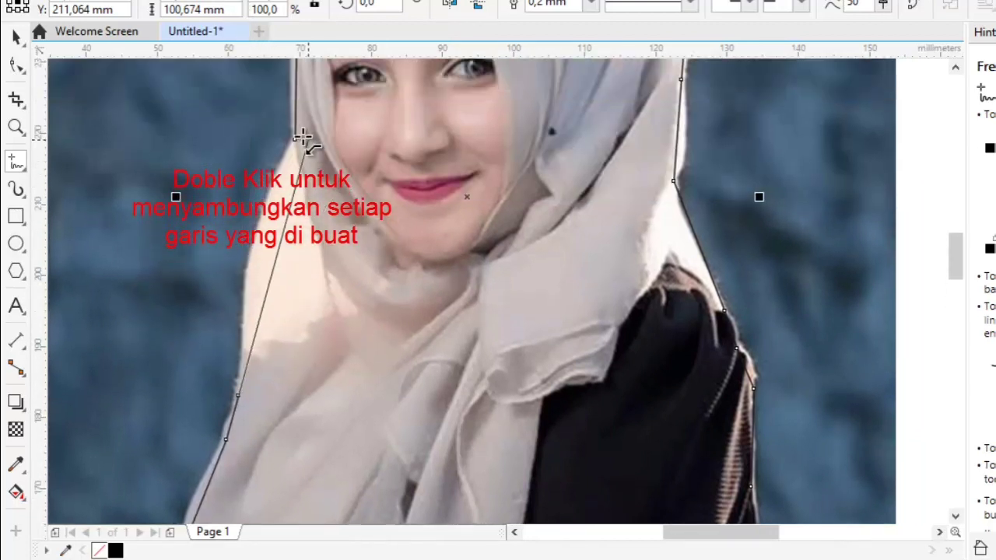
double_click(296, 141)
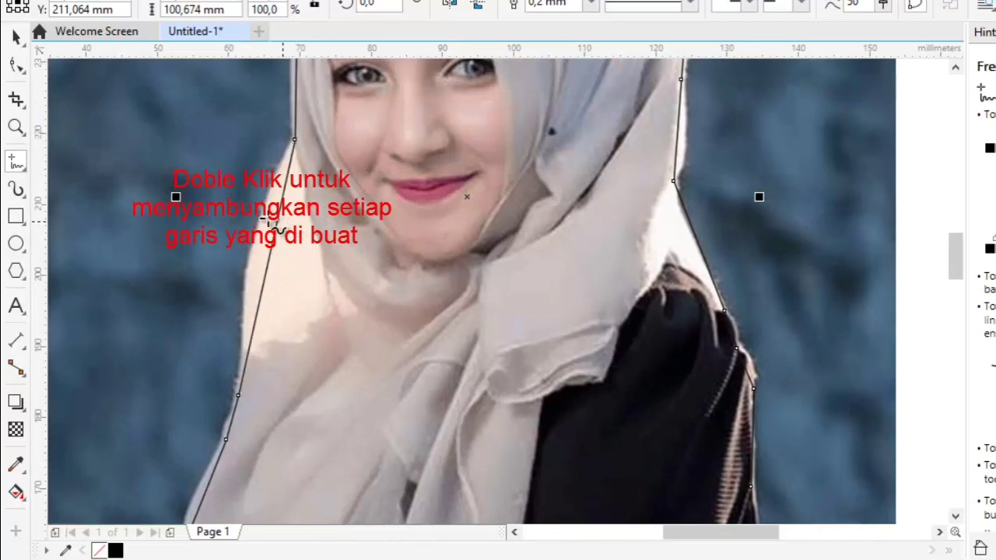
- With the Shape tool, convert the outline segment below the left cheek to a curve and bend it along the scarf's edge
left_click(17, 66)
scroll(206, 213, "up", 1)
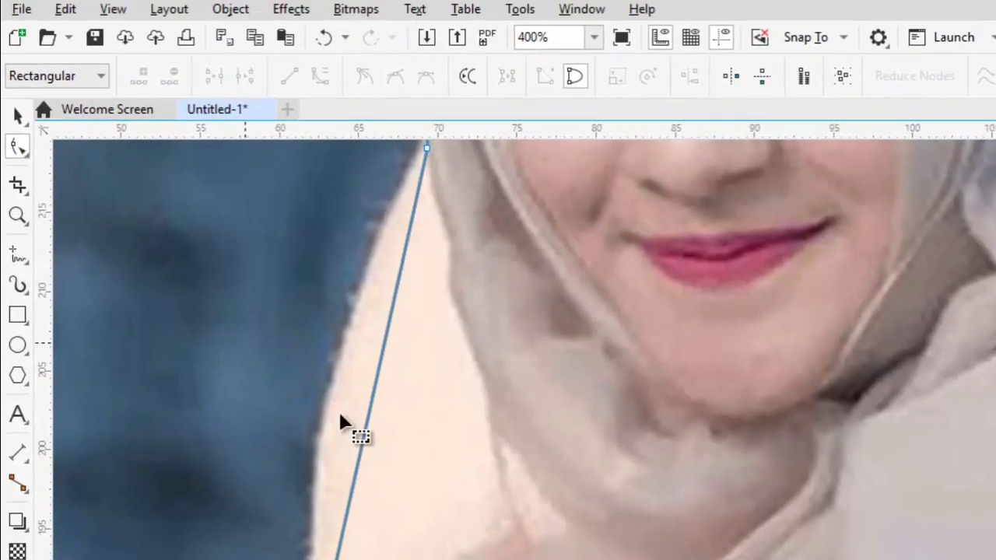
left_click(334, 293)
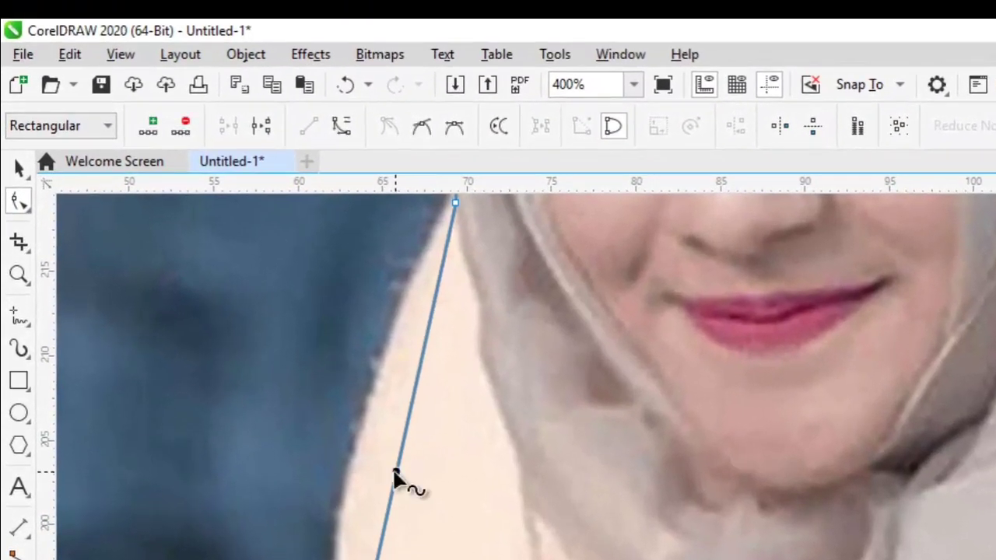
left_click(396, 471)
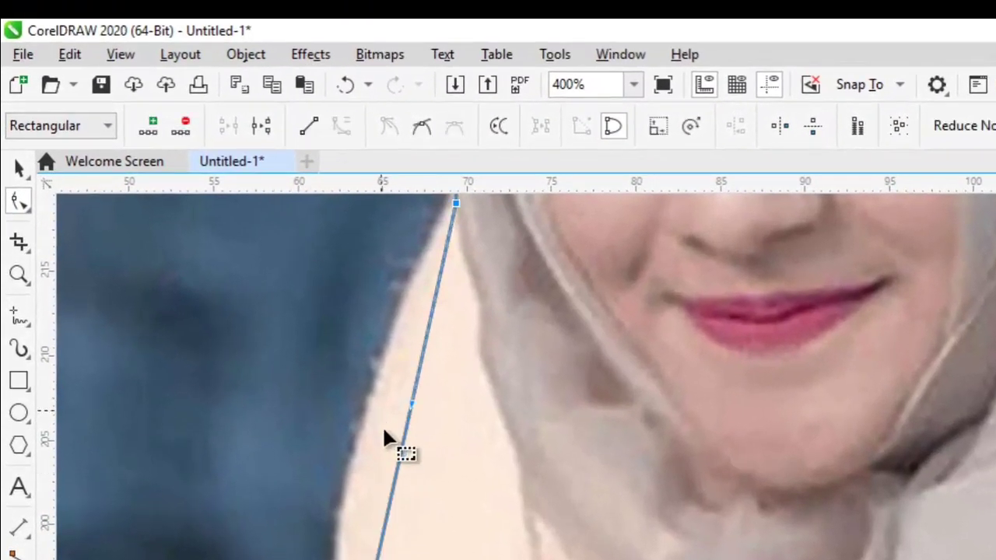
left_click_drag(412, 401, 307, 506)
scroll(307, 506, "down", 2)
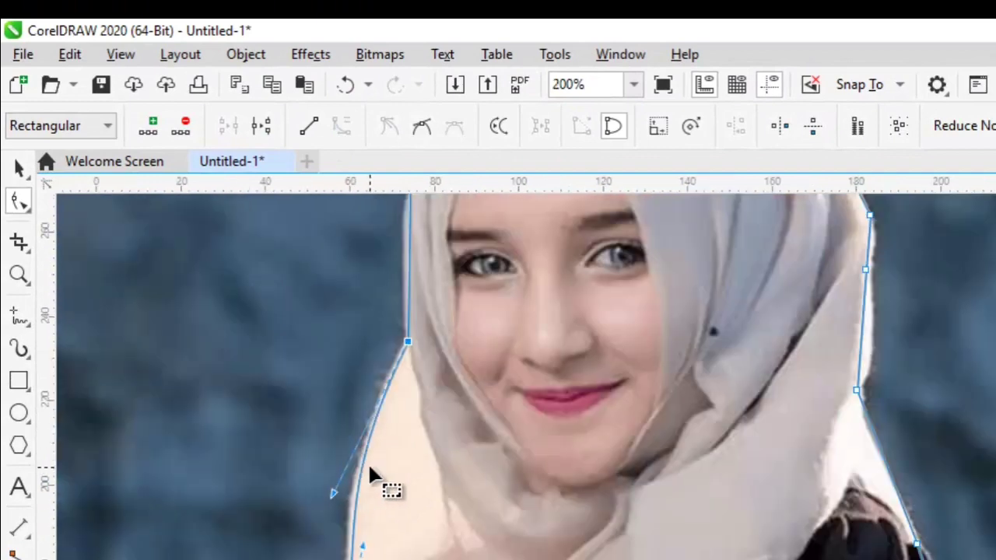
scroll(351, 542, "up", 1)
left_click_drag(382, 477, 395, 480)
- Convert the left outline segment beside the face to a curve and bend it outward to the scarf's edge
scroll(450, 518, "down", 1)
scroll(452, 314, "up", 1)
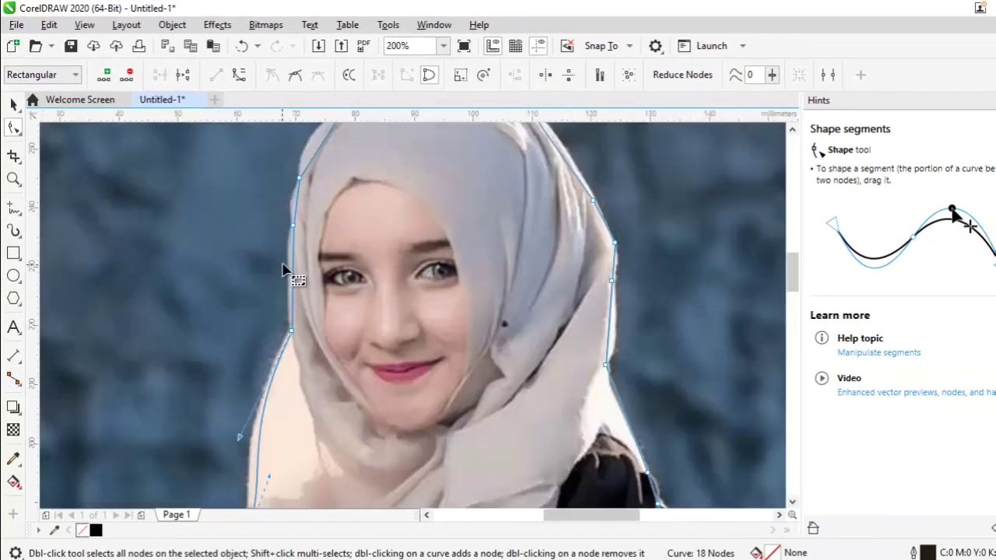
scroll(285, 270, "up", 1)
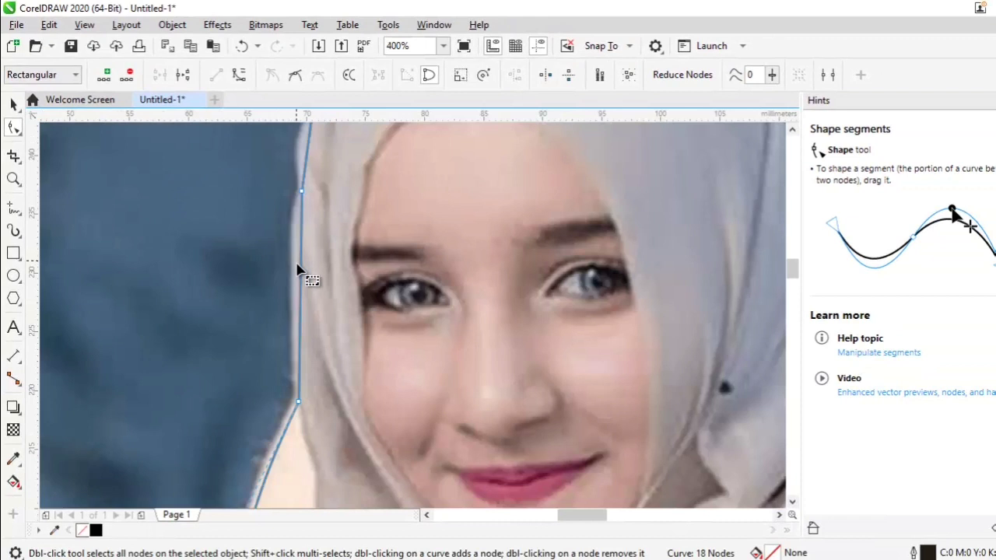
left_click(239, 74)
mouse_move(300, 263)
left_mouse_down()
mouse_move(296, 228)
mouse_move(300, 331)
mouse_move(322, 324)
mouse_move(286, 249)
mouse_move(285, 259)
left_mouse_up()
- Convert the short left segment beside the forehead to a curve and shape it along the scarf's bulge
scroll(310, 269, "down", 1)
scroll(318, 223, "up", 2)
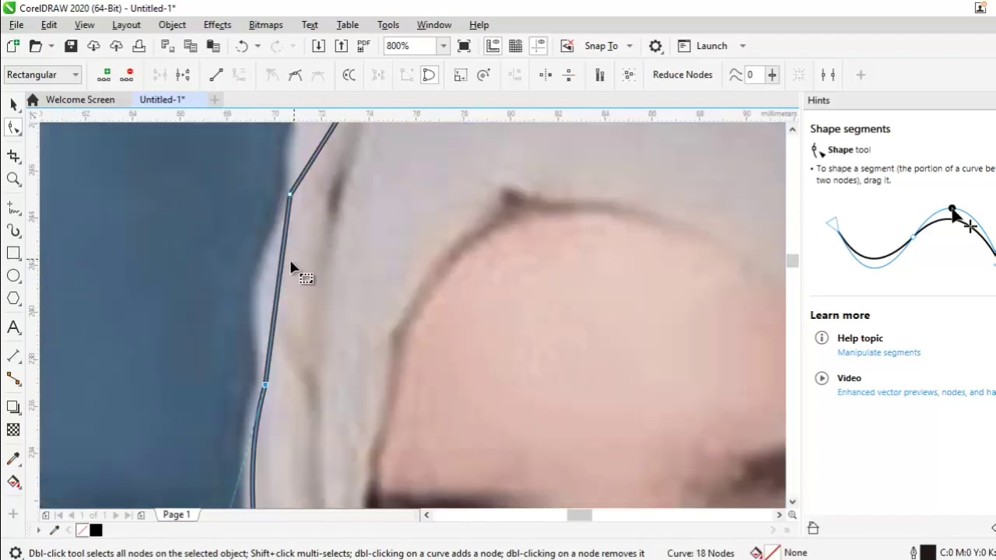
left_click(281, 267)
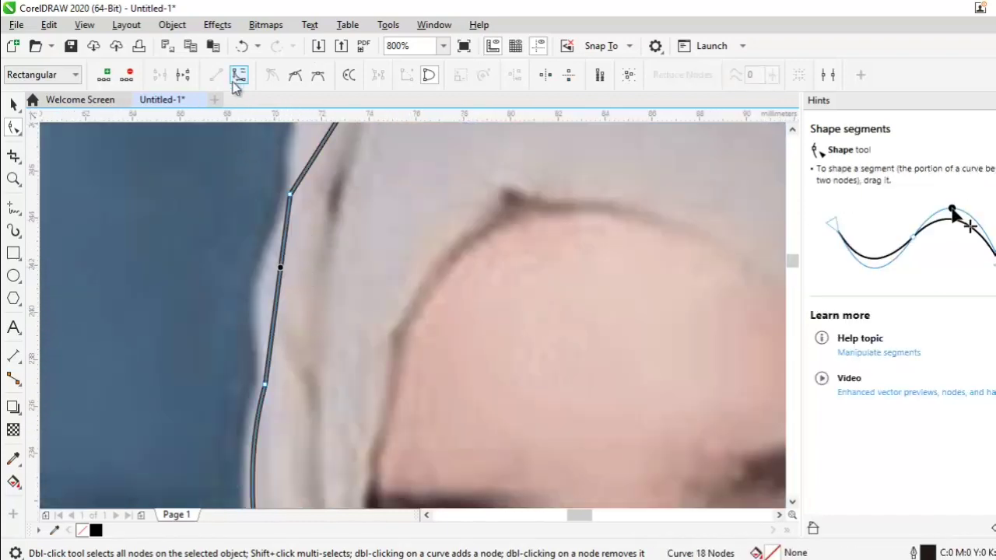
left_click(234, 79)
left_click_drag(273, 325, 291, 265)
- Convert the upper left segment above the forehead to a curve and adjust its handles to match the scarf's rounded edge
scroll(323, 317, "down", 3)
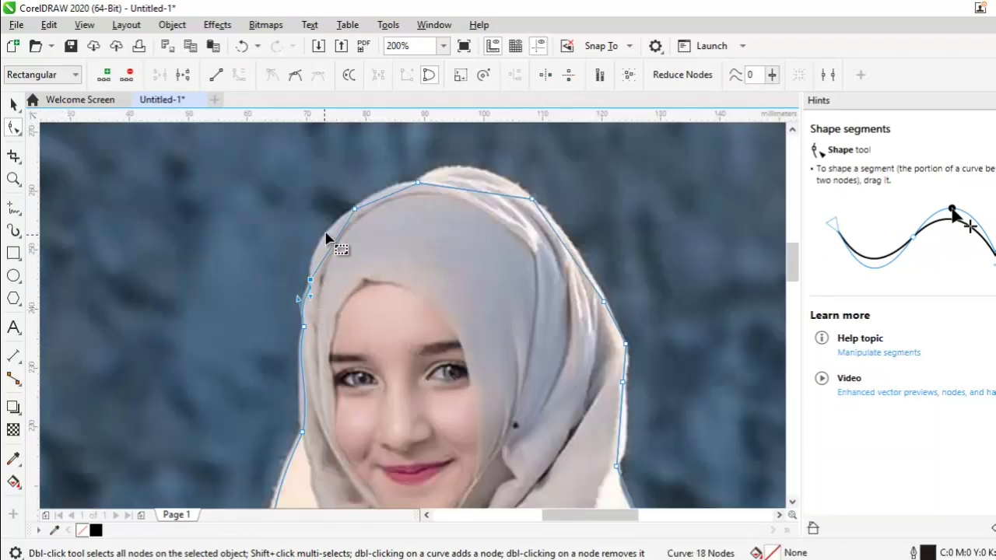
scroll(342, 257, "up", 2)
left_click(341, 252)
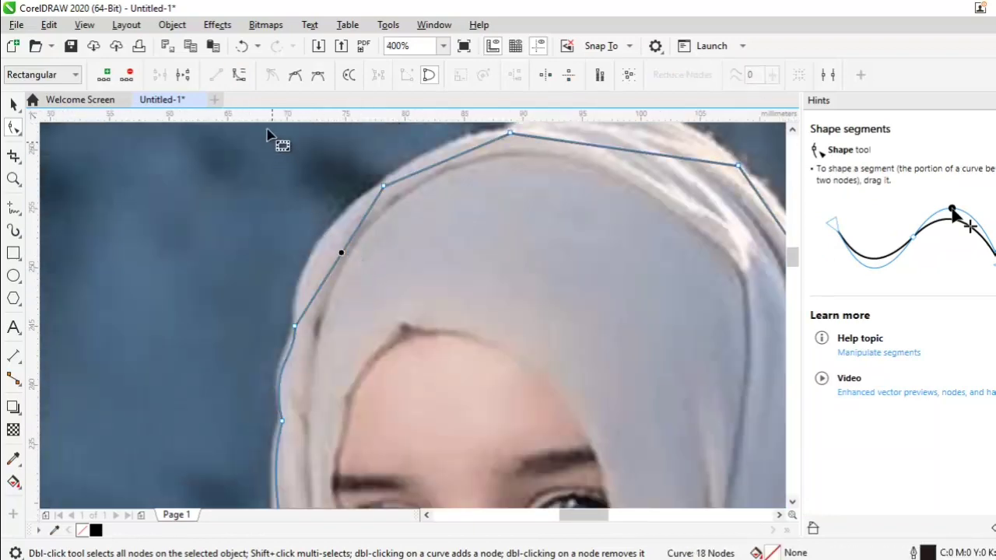
left_click(239, 81)
scroll(329, 240, "up", 1)
left_click_drag(319, 330, 262, 286)
left_click_drag(361, 219, 324, 214)
- Convert the segment leading up to the crown to a curve and bend it along the scarf's upper left edge
scroll(397, 312, "down", 3)
scroll(381, 311, "up", 1)
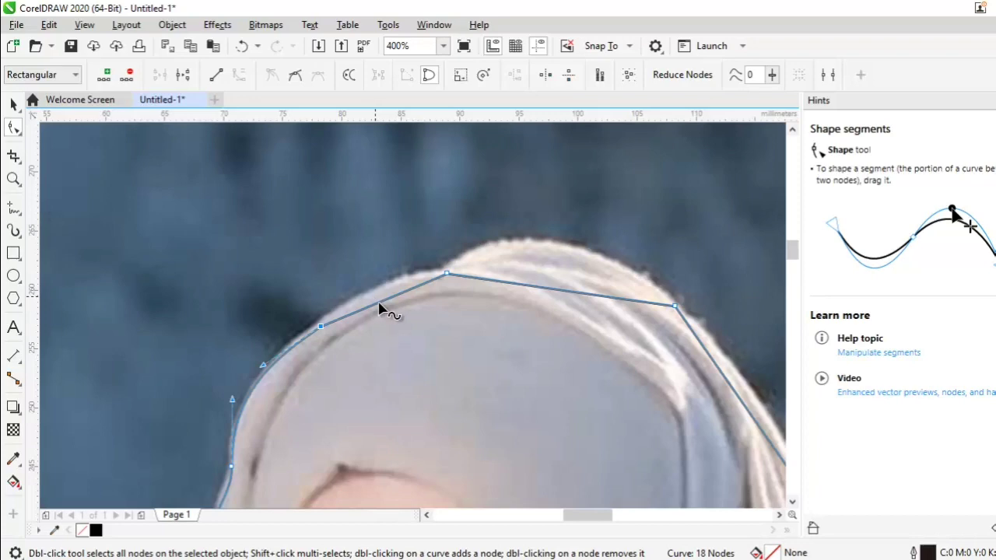
left_click(379, 302)
scroll(358, 280, "up", 1)
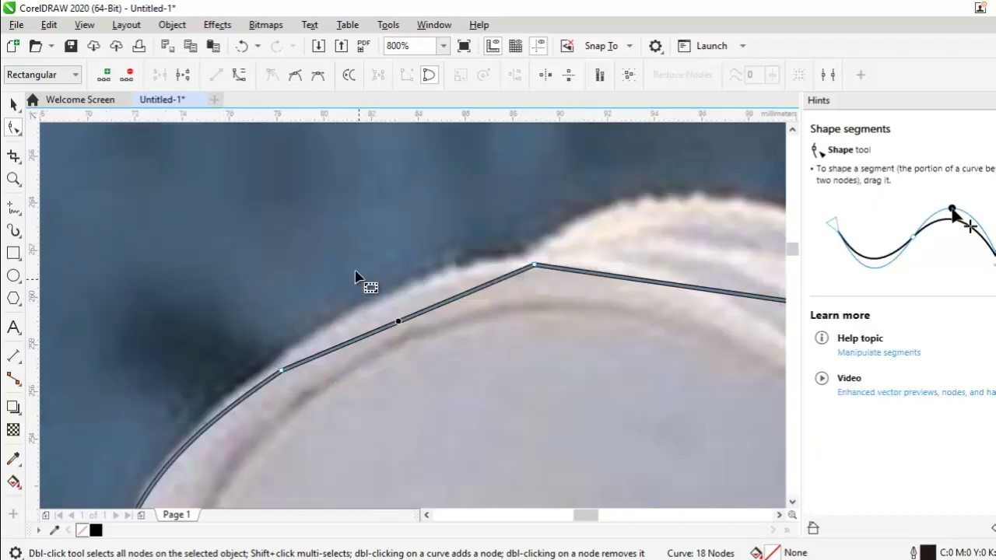
left_click(239, 76)
left_click_drag(401, 327, 384, 311)
- Convert the segment across the top of the head to a curve and raise its handles to follow the crown
scroll(293, 313, "down", 1)
left_click(529, 305)
left_click(239, 76)
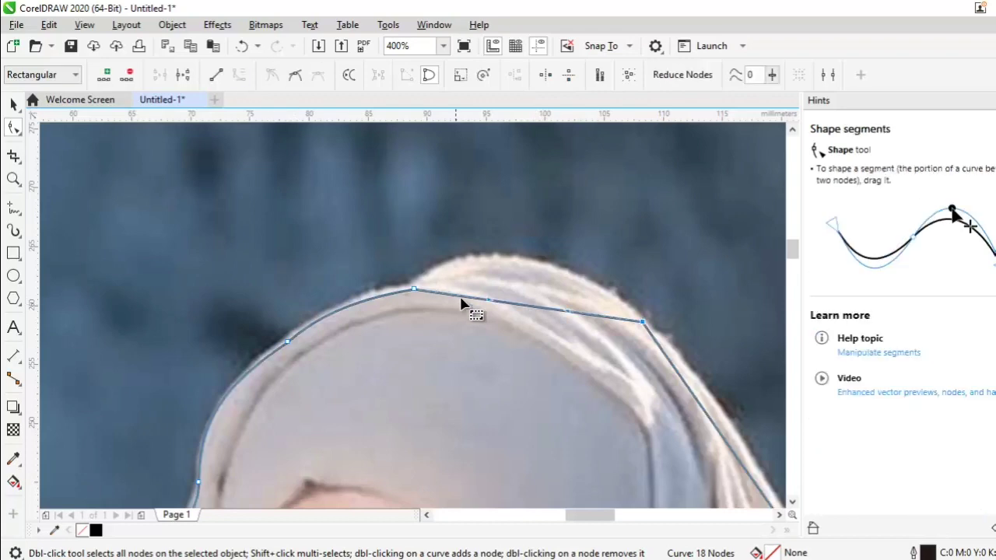
left_click_drag(490, 300, 496, 264)
left_click_drag(572, 295, 589, 305)
- Curve the segments from the crown down the headscarf's right side to eye level so they follow the fabric edge
scroll(516, 233, "down", 2)
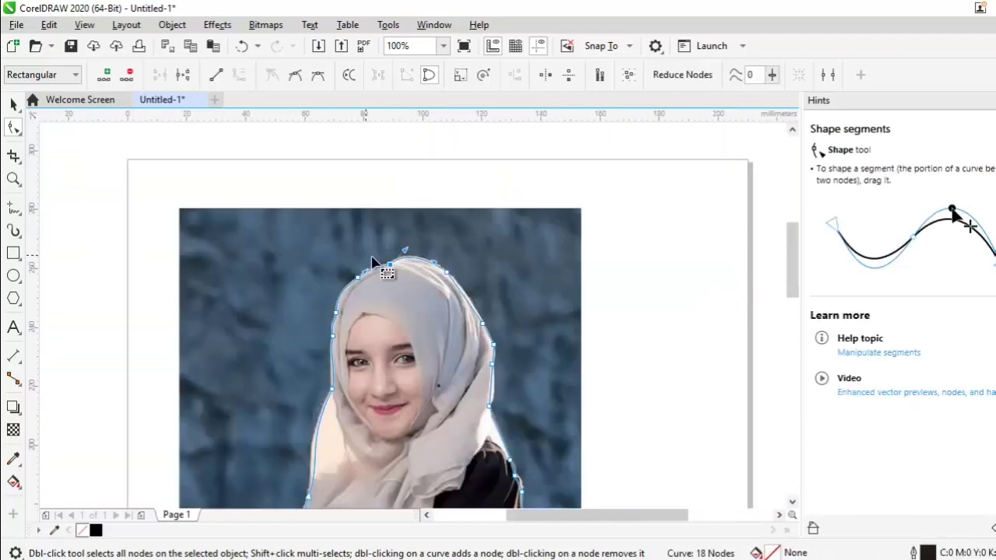
scroll(470, 314, "up", 2)
left_click(237, 75)
left_click_drag(470, 306, 483, 301)
scroll(479, 307, "down", 2)
scroll(502, 345, "up", 2)
left_click(506, 349)
left_click(487, 333)
left_click_drag(482, 337, 545, 374)
- Curve the right outline segment between eye and chin level outward along the scarf's edge
scroll(505, 366, "up", 1)
scroll(525, 433, "down", 3)
scroll(472, 308, "up", 2)
left_click(478, 296)
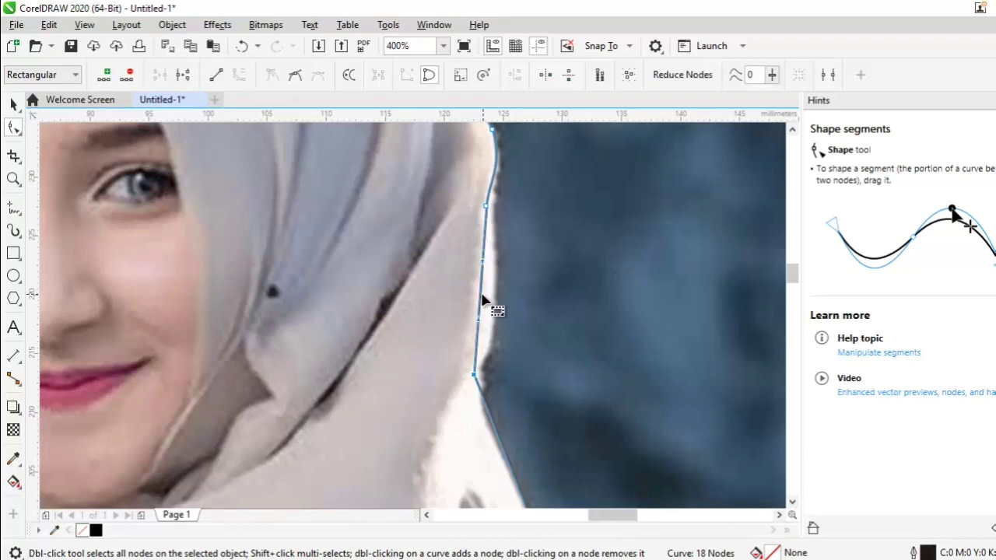
left_click_drag(481, 295, 488, 397)
- Curve the segments from the scarf's lower right edge over the black shoulder so they follow the silhouette
scroll(469, 305, "down", 1)
scroll(496, 445, "up", 1)
left_click(483, 328)
left_click(240, 76)
scroll(496, 375, "down", 1)
scroll(509, 359, "up", 1)
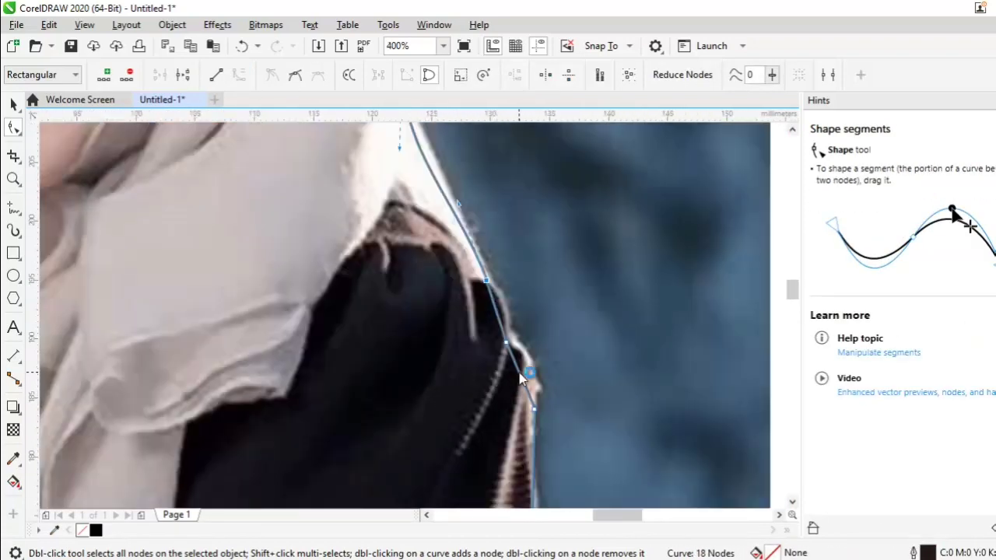
left_click(503, 326)
left_click_drag(494, 299, 505, 302)
- Convert the lowest segment on the sleeve's outer edge to a curve and bend it outward along the fabric
scroll(500, 308, "down", 2)
scroll(510, 382, "up", 2)
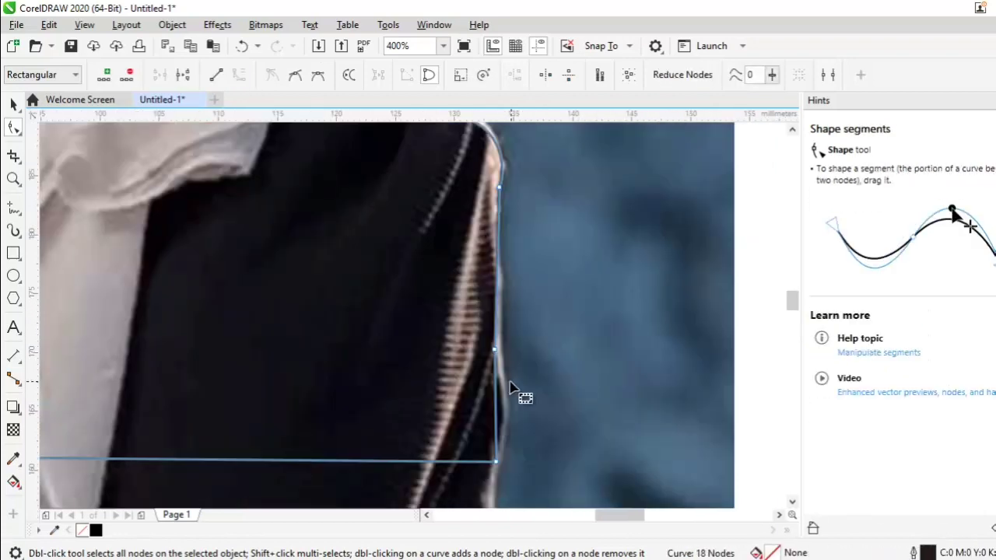
left_click(497, 413)
left_click(239, 75)
left_click_drag(496, 387, 510, 408)
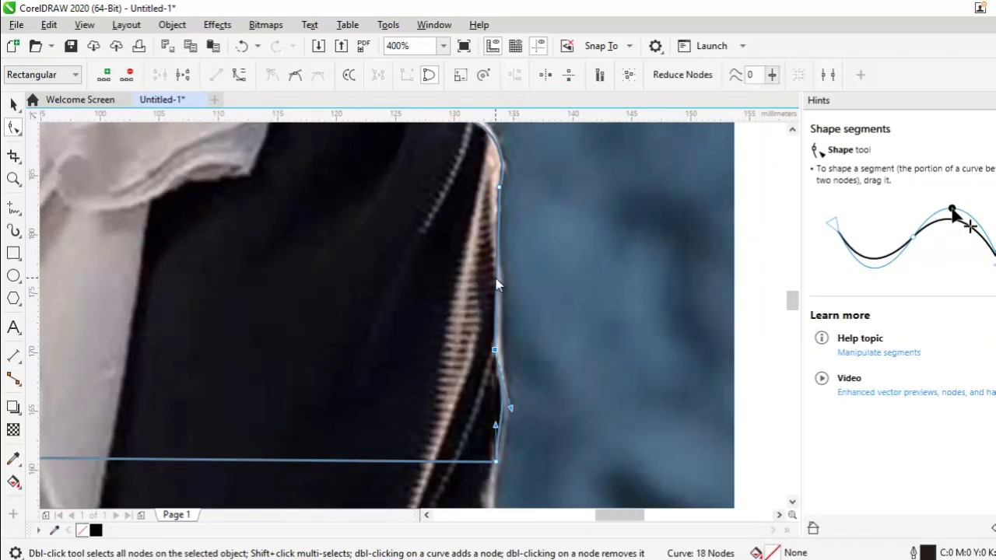
- Curve the segment just above it along the sleeve's outer edge, and deselect the finished outline
left_click(498, 282)
left_click(238, 76)
left_click_drag(498, 255, 485, 249)
left_click_drag(505, 307, 511, 306)
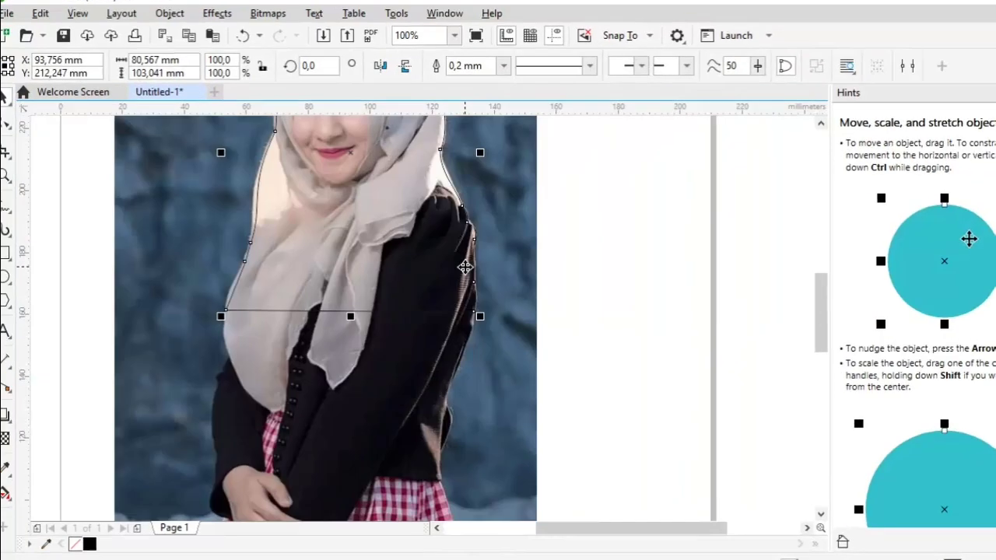
scroll(466, 267, "down", 2)
scroll(459, 227, "up", 1)
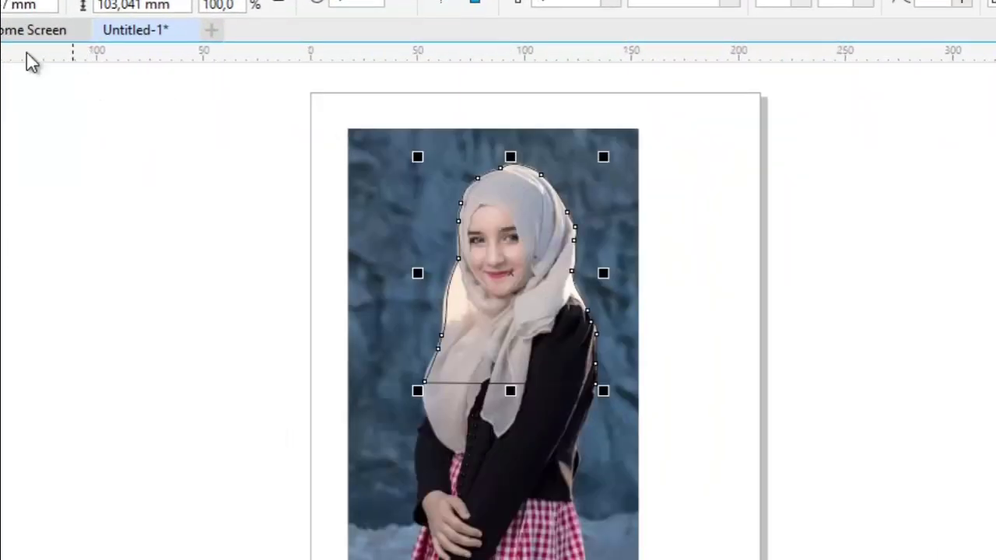
left_click(61, 241)
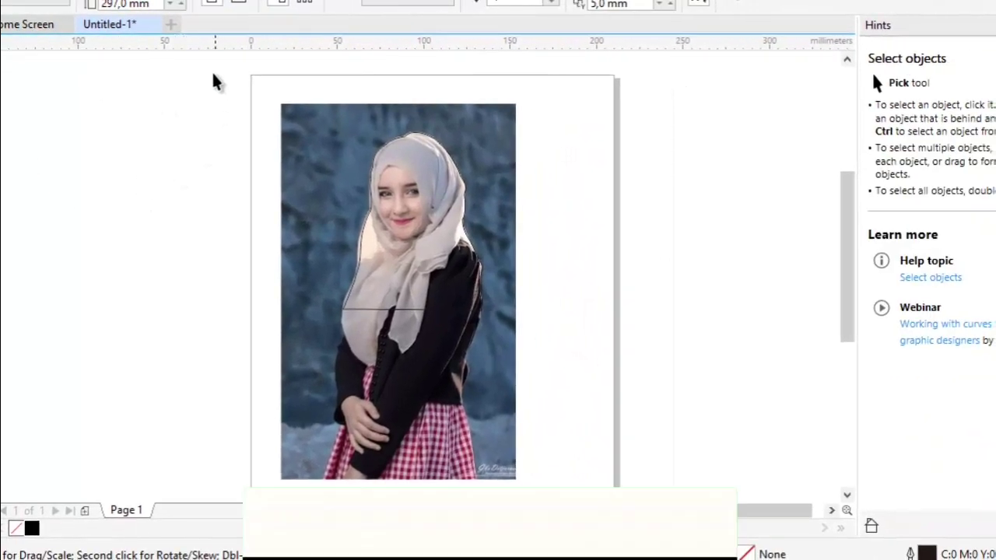
- Intersect the closed outline with the photo to cut out the woman's upper body, and delete the original photo
left_click_drag(212, 71, 588, 492)
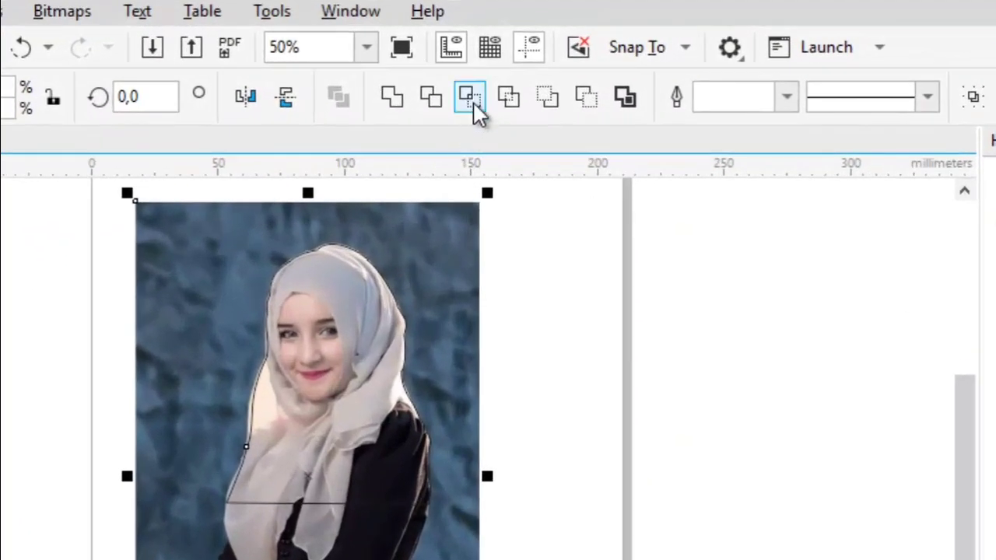
left_click(474, 105)
left_click(525, 194)
left_click_drag(414, 346, 648, 377)
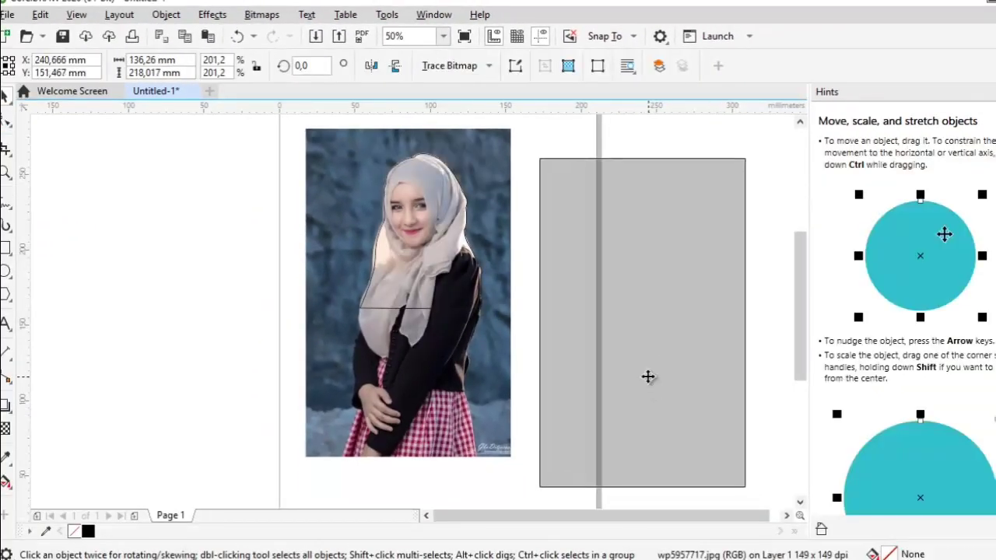
key("Delete")
- Enlarge the cutout of the woman proportionally to about 105 × 134 mm
left_click(381, 389)
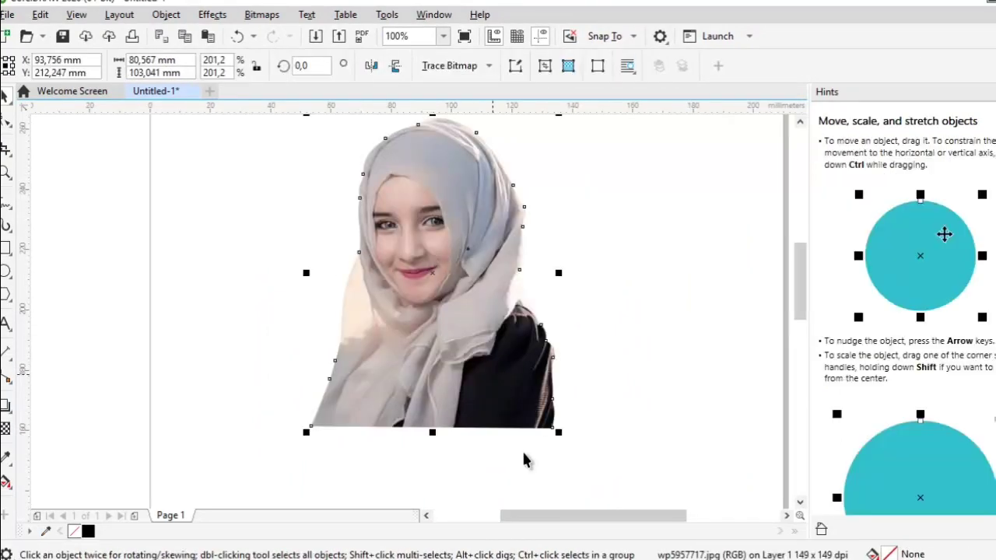
left_click_drag(565, 439, 637, 495)
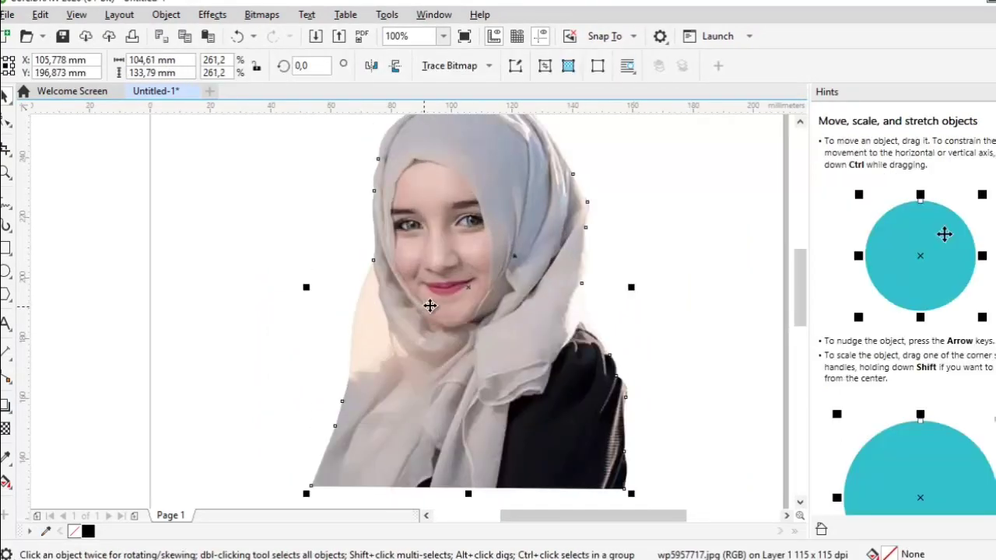
scroll(422, 278, "down", 2)
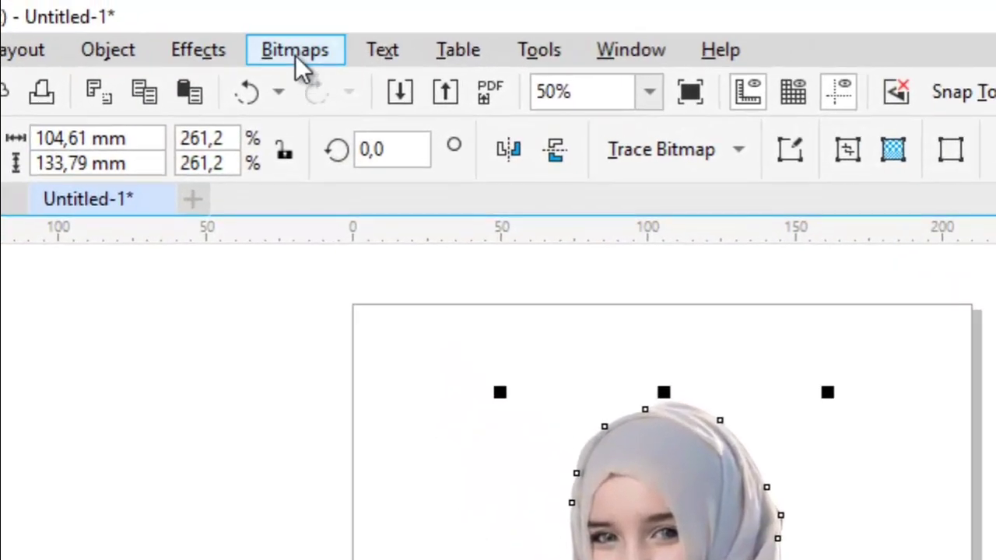
- Convert the cutout to a 300 dpi CMYK Color (32-bit) bitmap with anti-aliasing and a transparent background
left_click(273, 26)
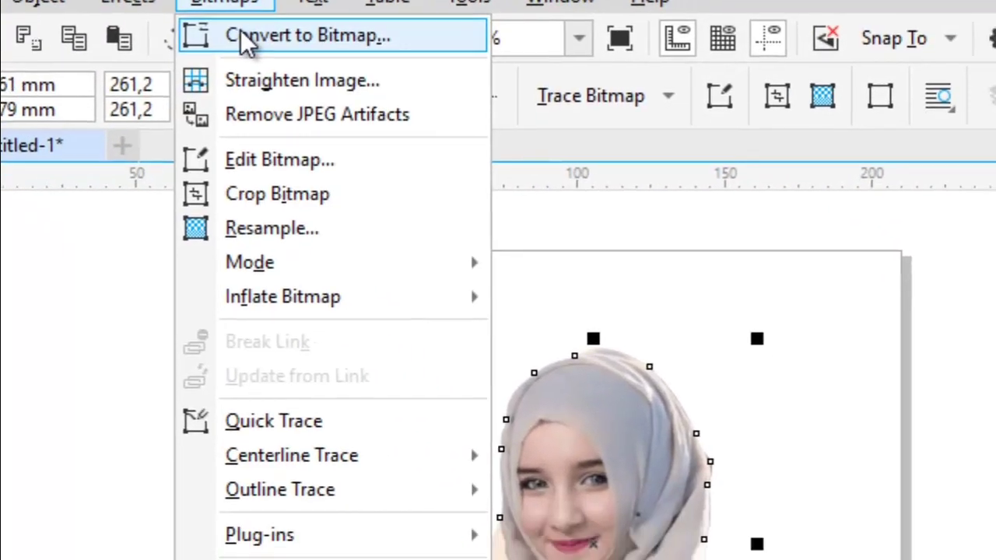
left_click(311, 88)
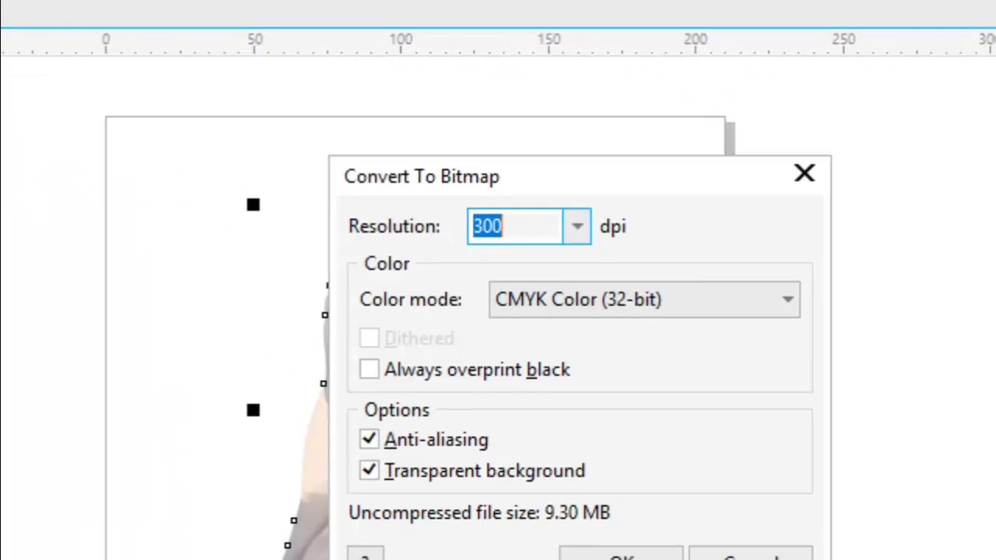
left_click(467, 485)
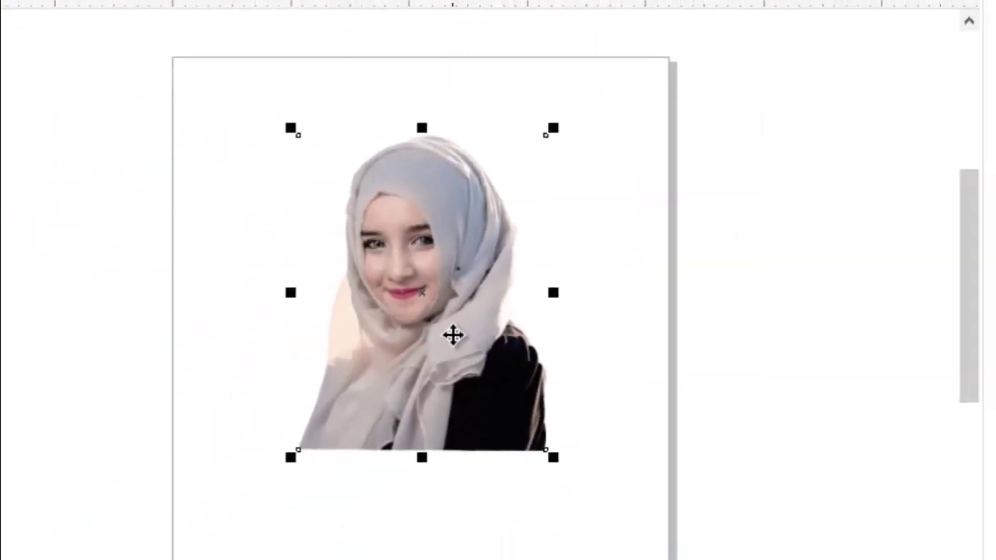
- Place a duplicate of the bitmap cutout beside the original, over the page's left edge
left_click(281, 259)
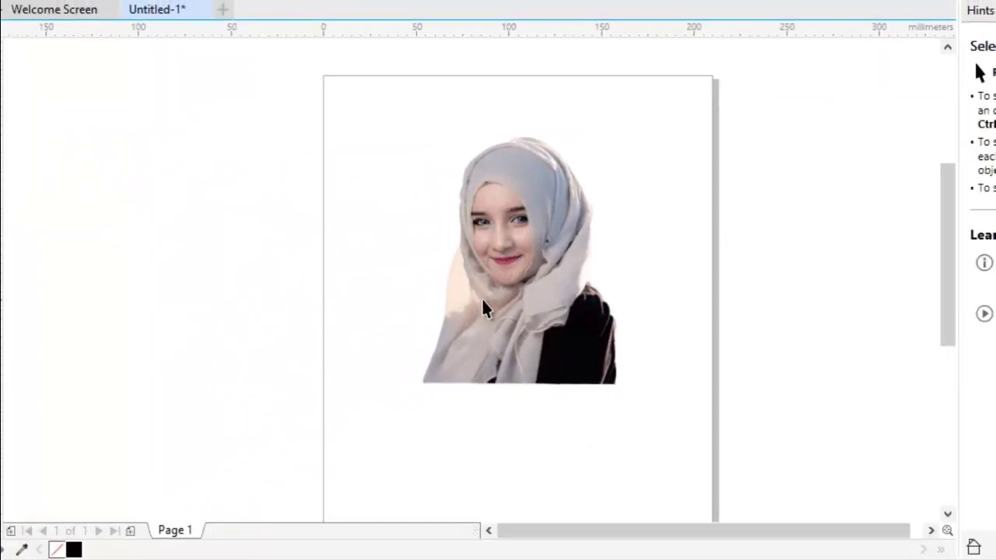
left_click_drag(533, 286, 301, 290)
right_click(301, 289)
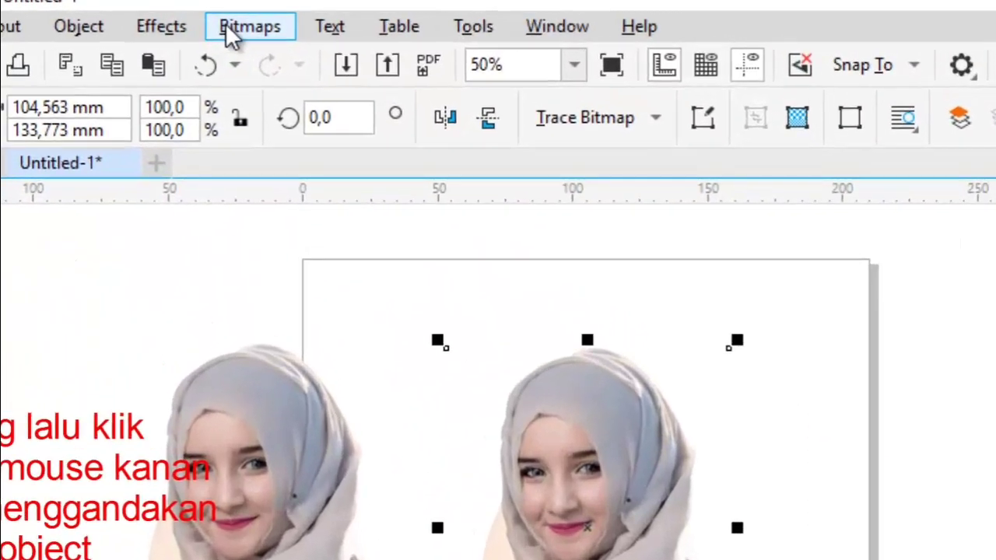
- Convert the bitmap on the page to Black and White (1-bit) using the Line Art method with threshold 103
left_click(238, 26)
mouse_move(339, 270)
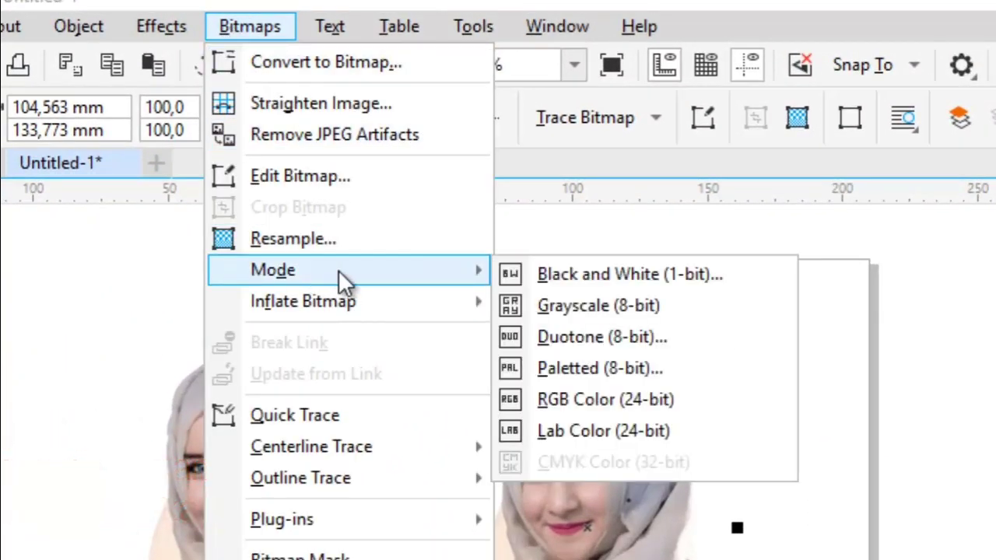
left_click(559, 272)
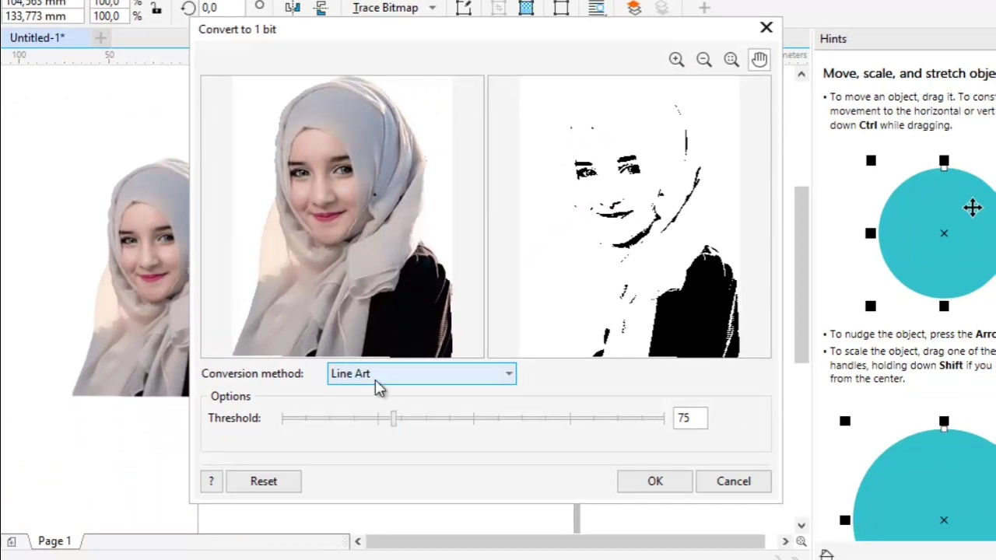
left_click(377, 373)
left_click(354, 399)
left_click(393, 420)
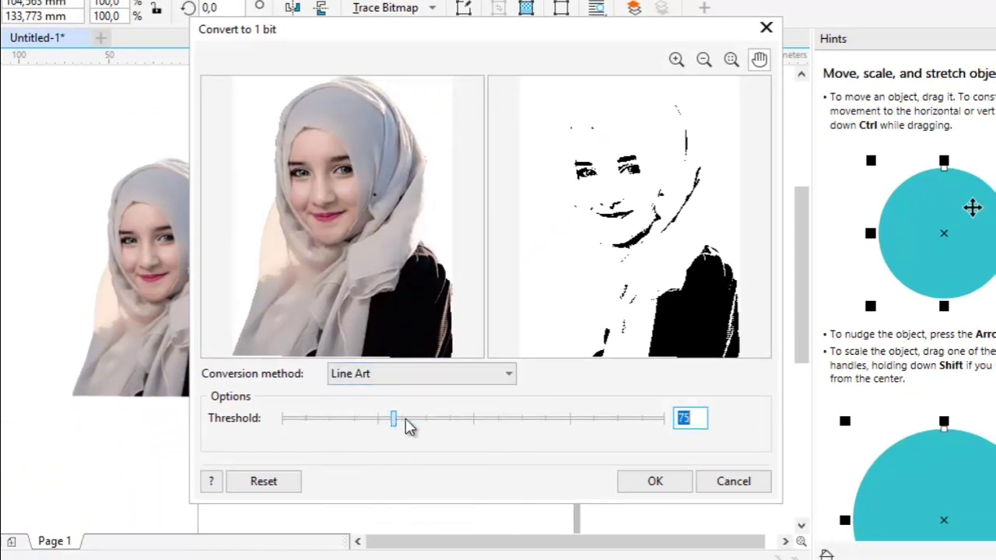
mouse_move(437, 430)
left_mouse_down()
mouse_move(509, 429)
mouse_move(435, 424)
left_mouse_up()
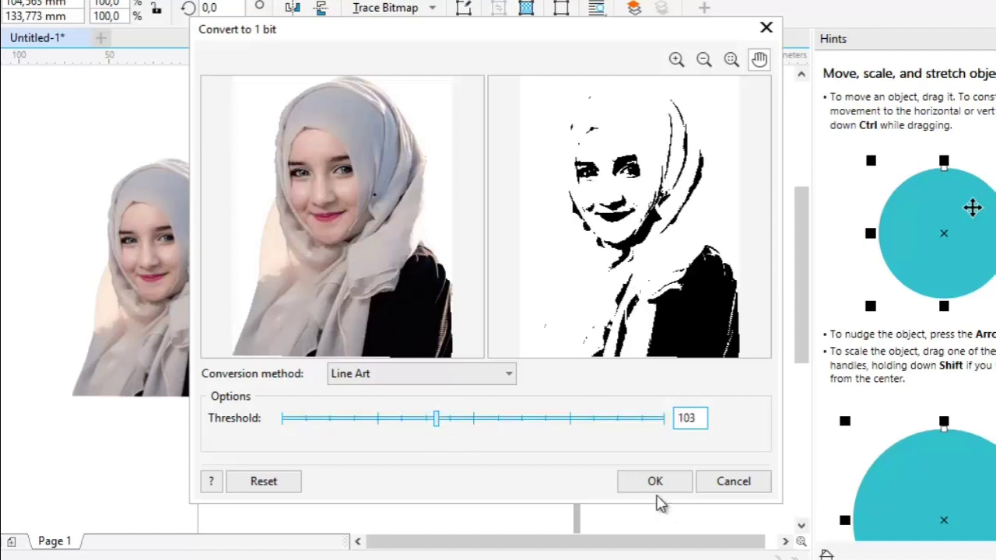
left_click(656, 482)
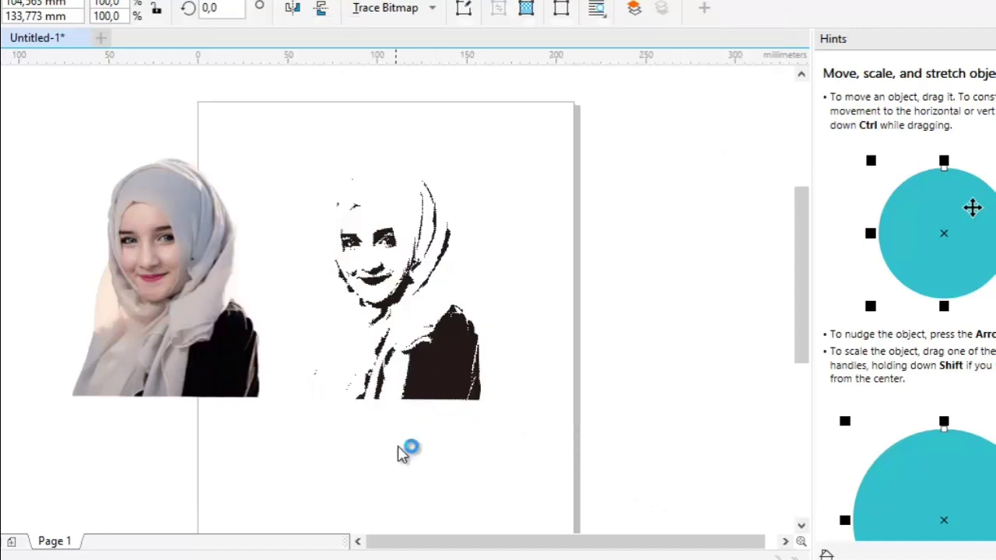
left_click(402, 454)
- Outline-trace the black-and-white bitmap as a Detailed logo with detail 53, smoothing 25 and automatic background removal
scroll(391, 248, "up", 2)
scroll(389, 288, "down", 2)
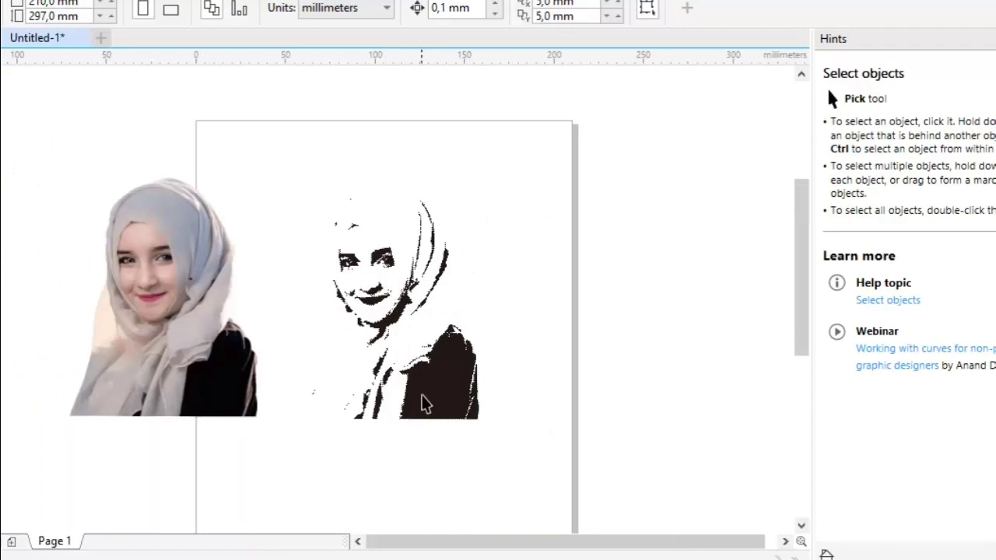
scroll(424, 403, "up", 2)
left_click(452, 408)
right_click(435, 401)
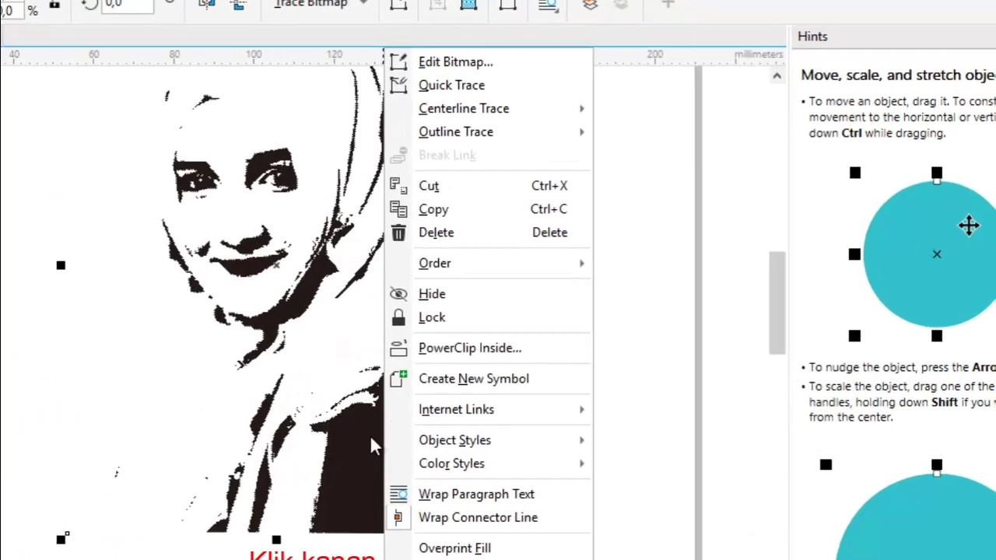
mouse_move(478, 139)
left_click(663, 179)
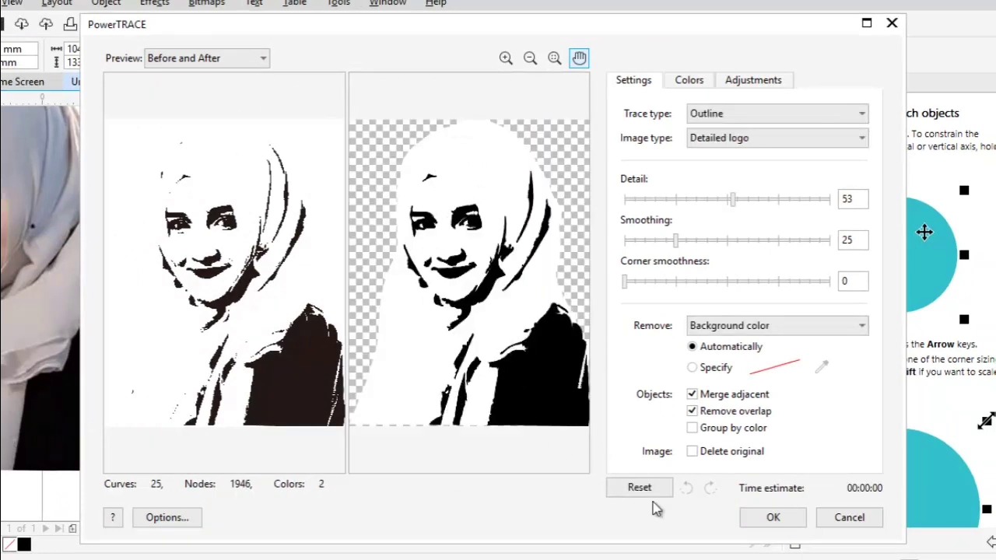
left_click(773, 518)
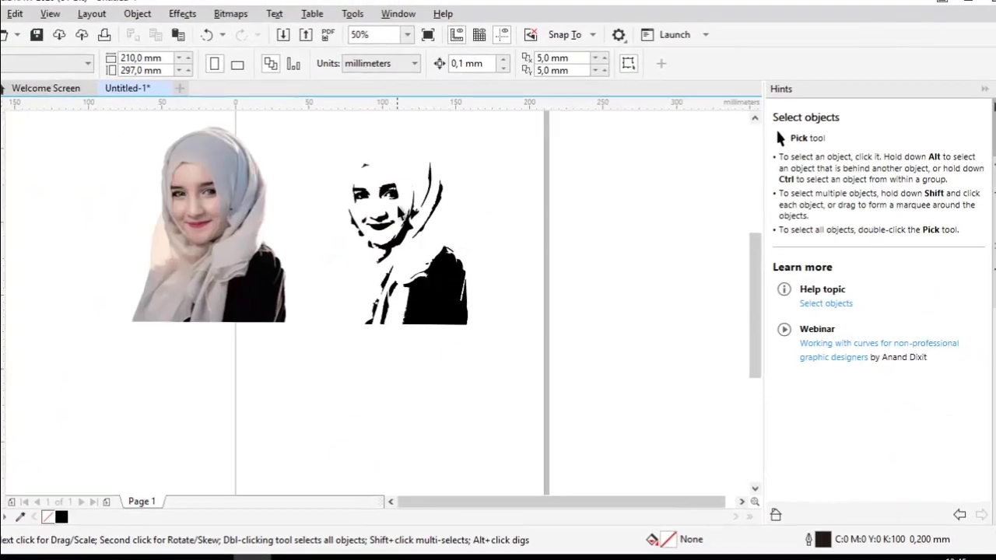
- Move the traced portrait aside, delete the monochrome bitmap beneath it, and move the tracing back onto the page
mouse_move(435, 298)
left_mouse_down()
mouse_move(610, 350)
mouse_move(605, 358)
left_mouse_up()
left_click(440, 285)
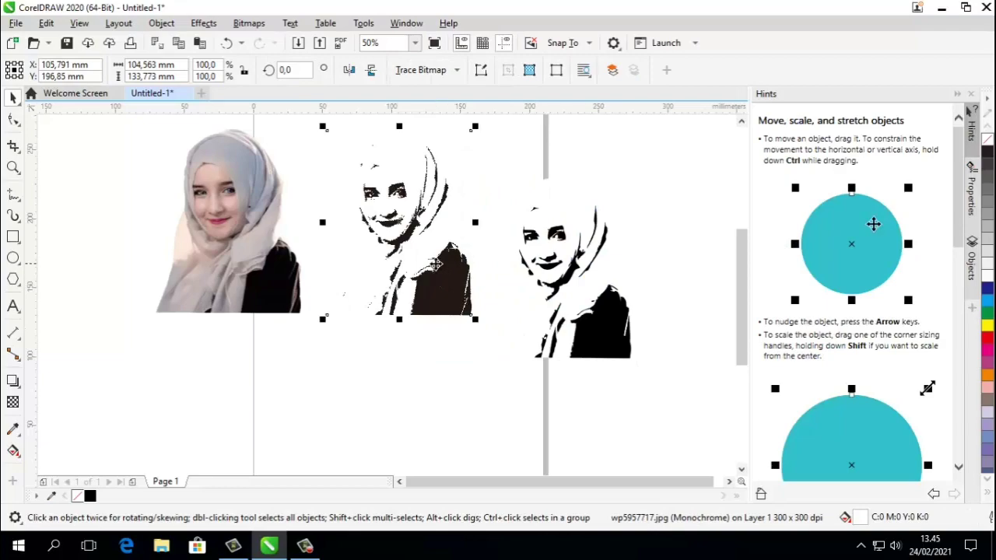
right_click(438, 266)
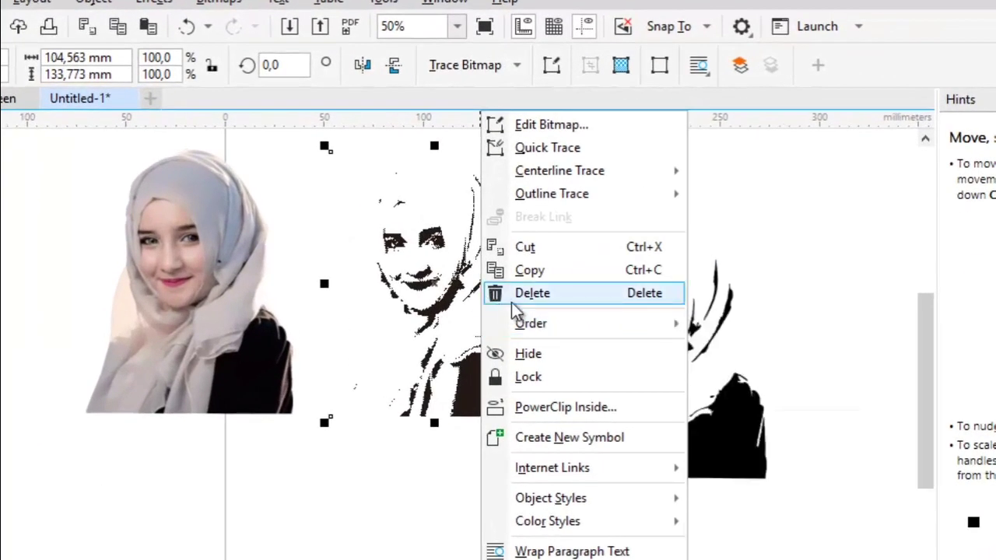
left_click(511, 301)
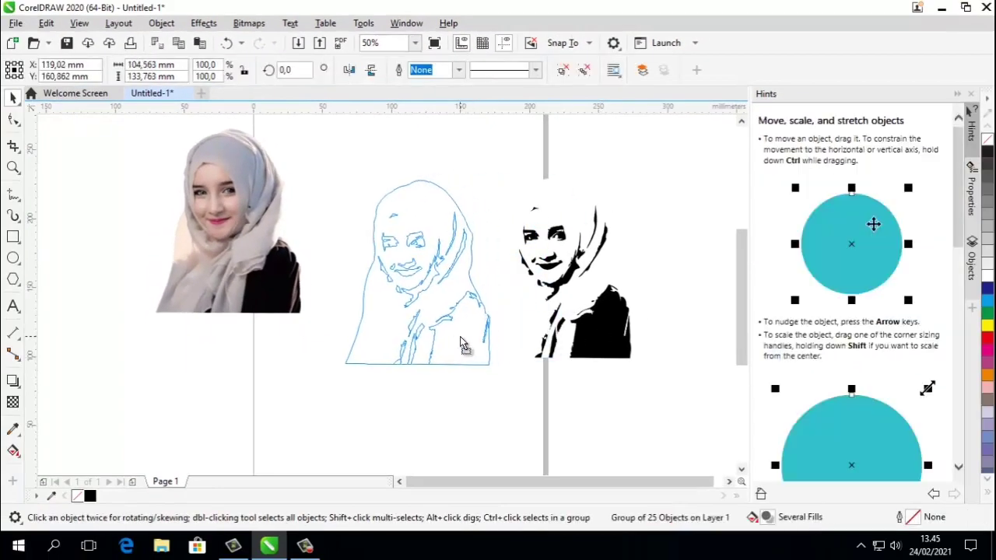
left_click_drag(460, 337, 460, 337)
left_click(509, 381)
- Draw a rectangle about 166 × 175 mm around the traced portrait and fill it with red
left_click(12, 239)
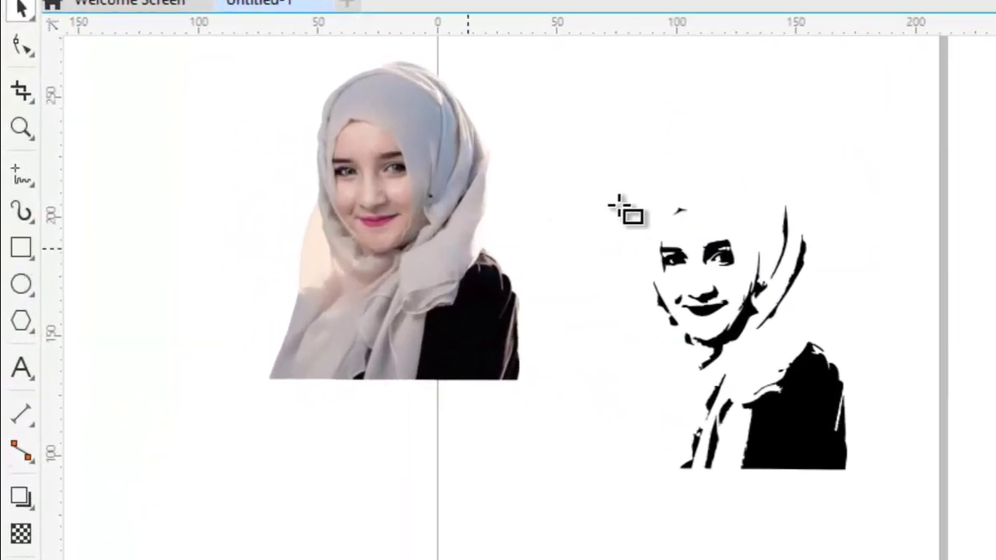
left_click_drag(535, 104, 930, 519)
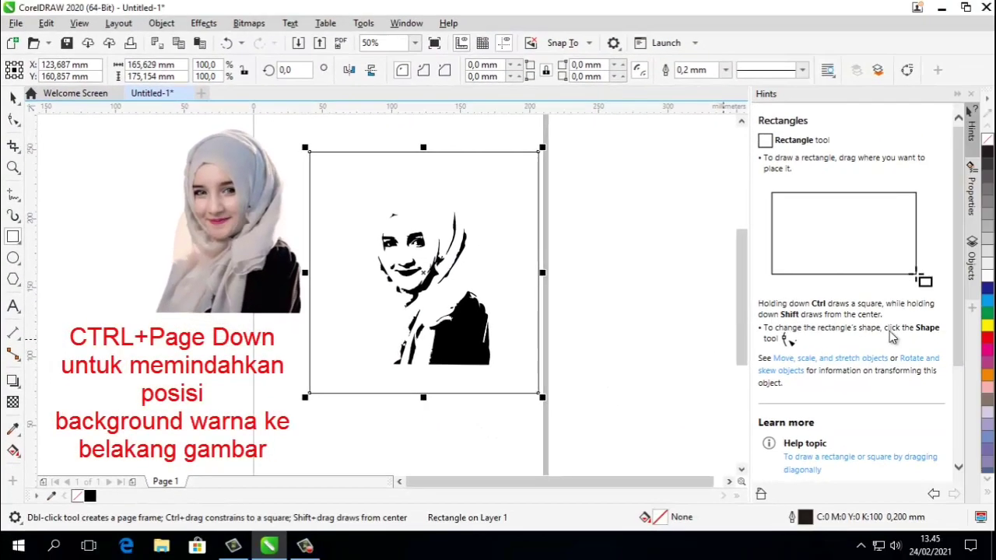
left_click(987, 343)
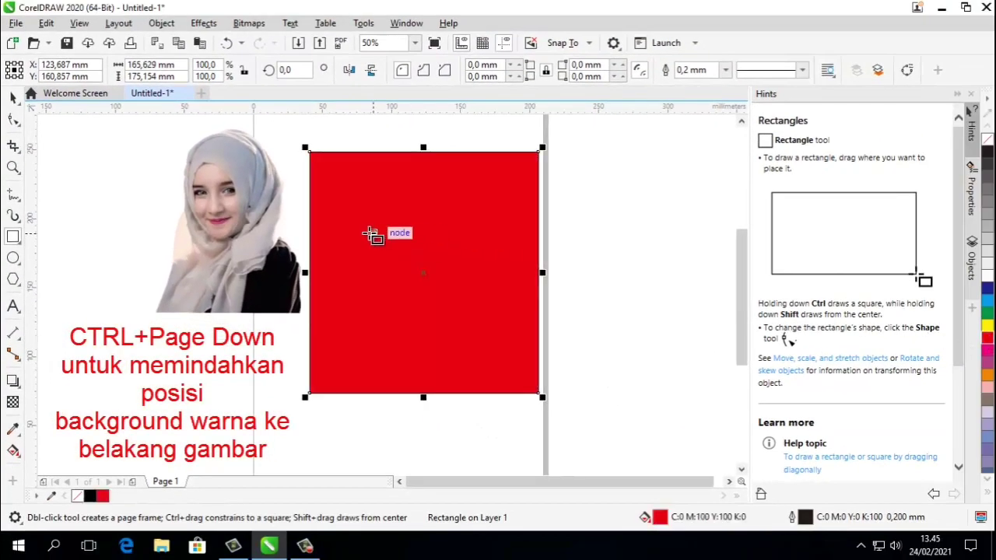
- Send the red rectangle behind the traced portrait and deselect it
key("ctrl+Page_Down")
left_click(14, 98)
left_click(94, 188)
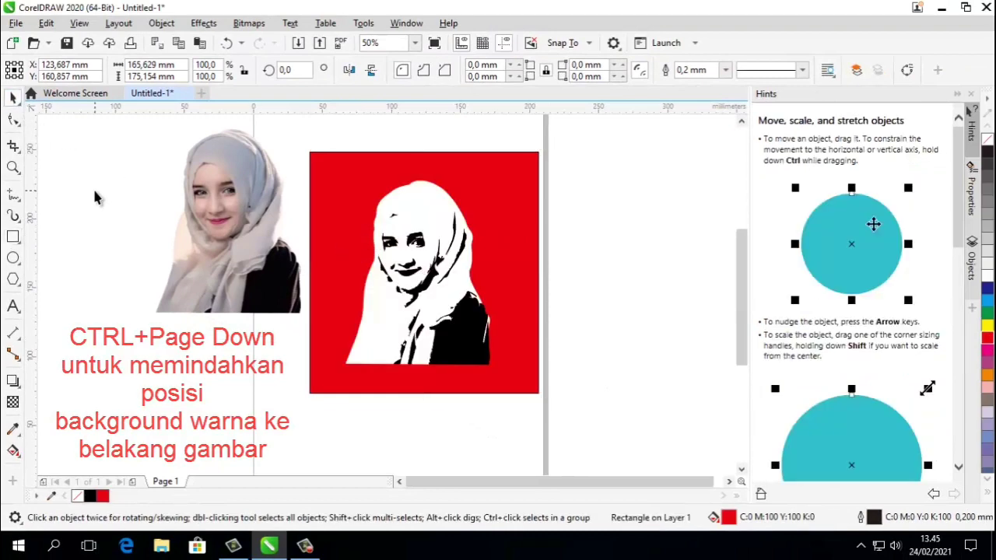
- Center the red rectangle and the traced portrait on the page
left_click(335, 175)
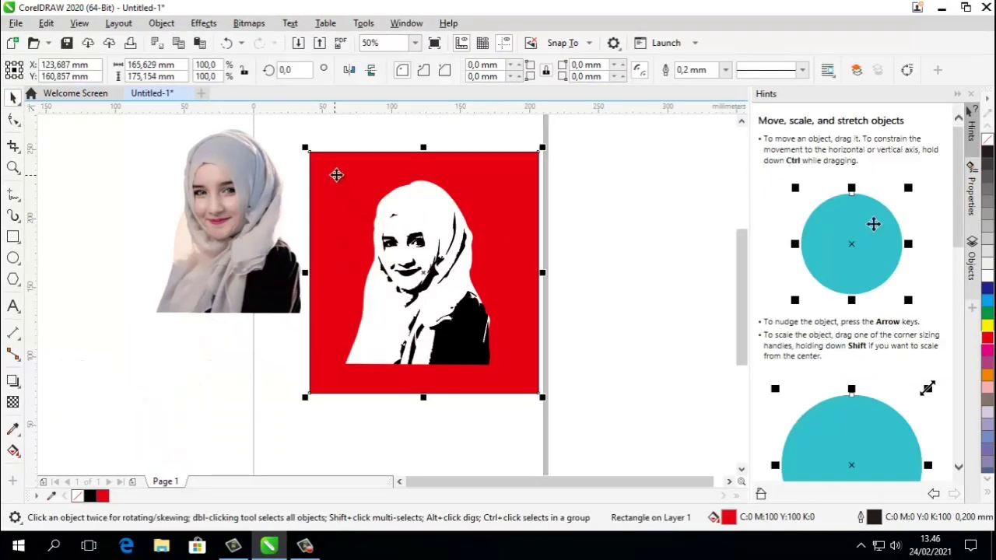
key("p")
left_click(612, 256)
left_click(435, 219)
key("p")
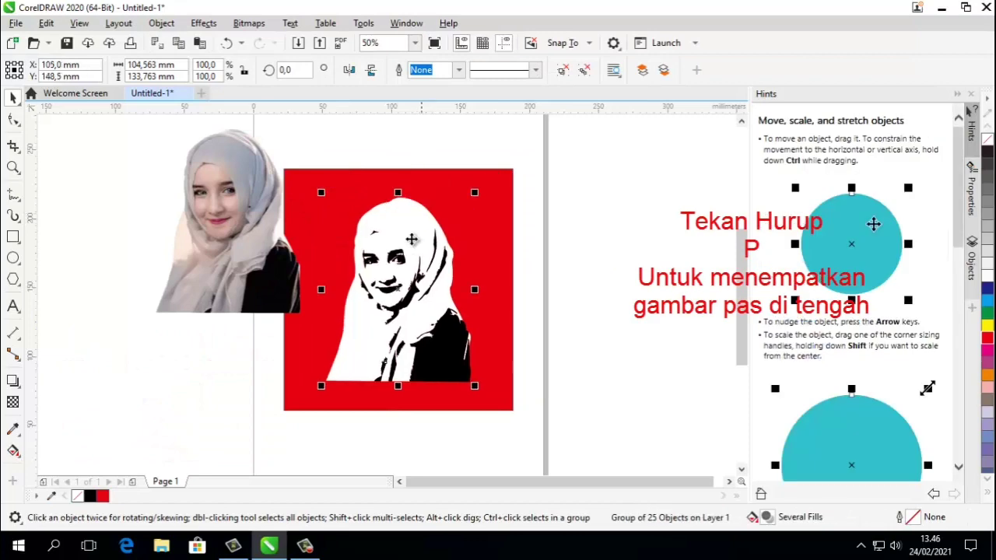
- Ungroup the traced portrait and delete its large white silhouette shape
scroll(403, 288, "up", 3)
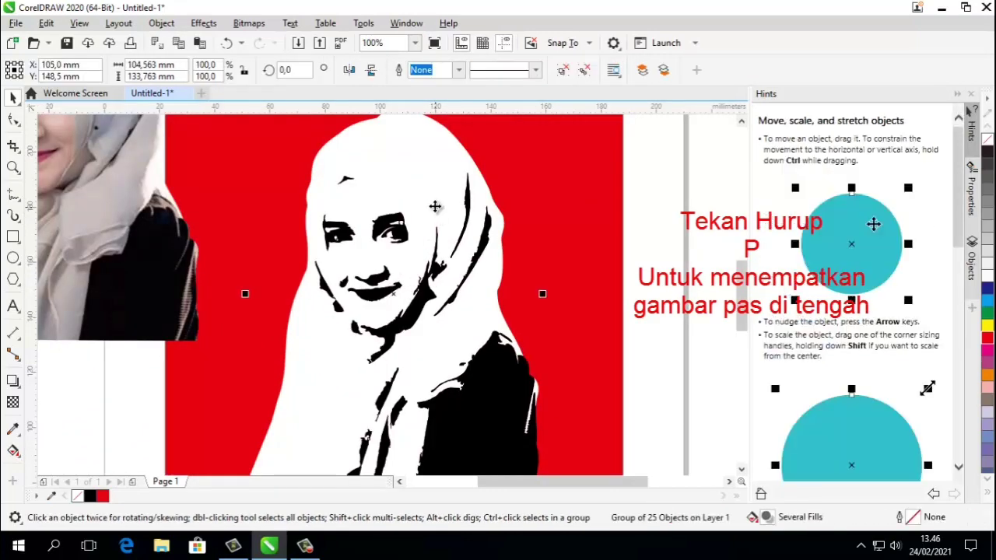
right_click(432, 208)
left_click(477, 145)
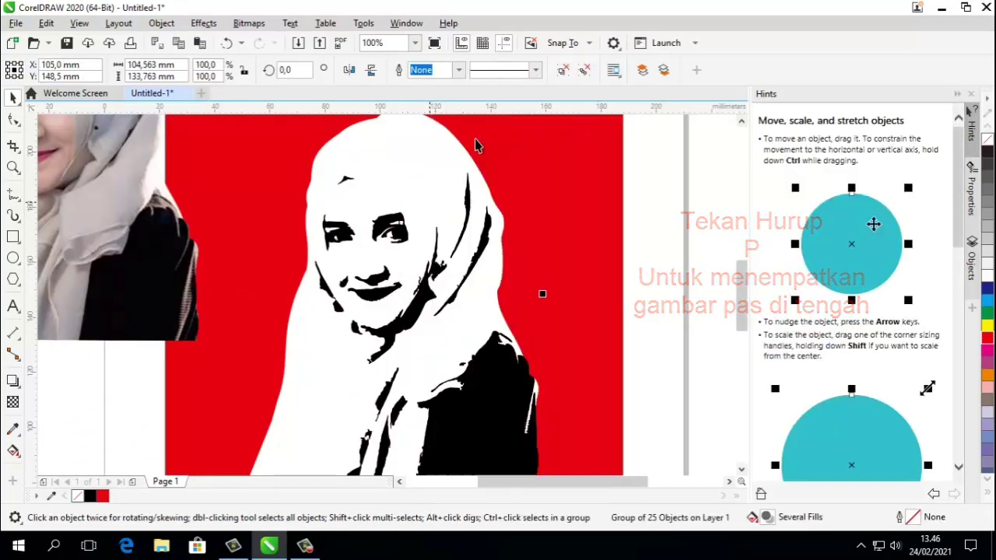
left_click(668, 245)
left_click(412, 175)
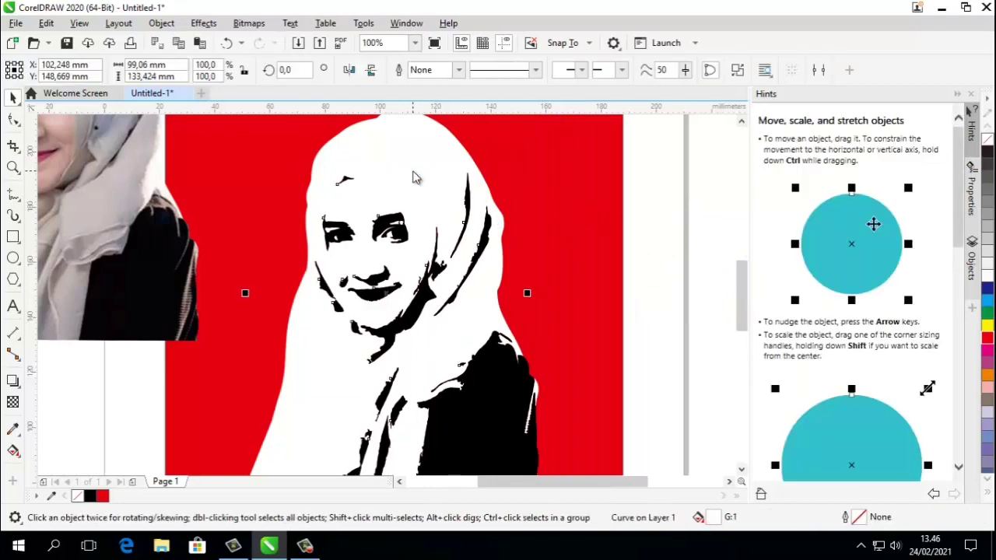
key("Delete")
- Delete the leftover white fragments in both eyes and along the sleeve's outer edge
scroll(331, 228, "up", 1)
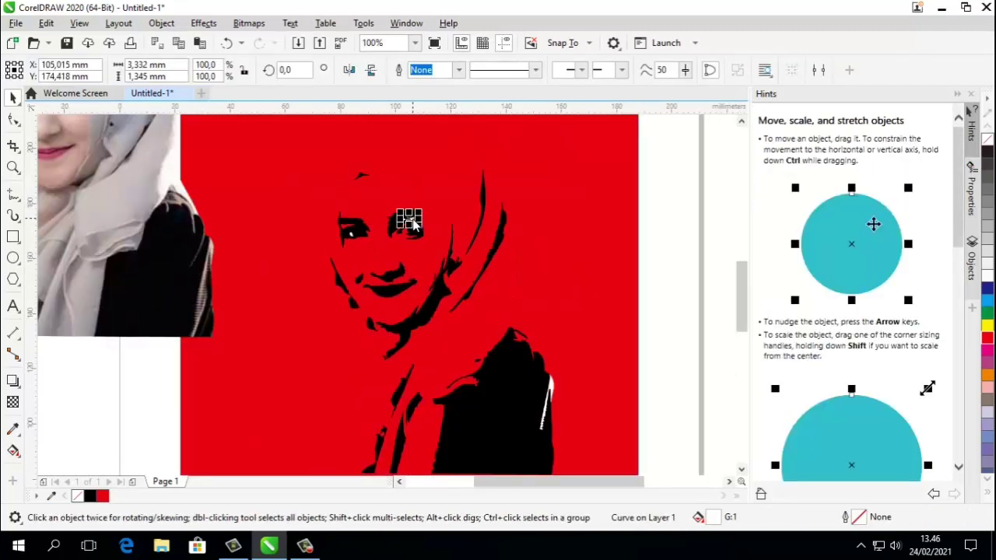
scroll(417, 230, "up", 1)
scroll(436, 215, "down", 1)
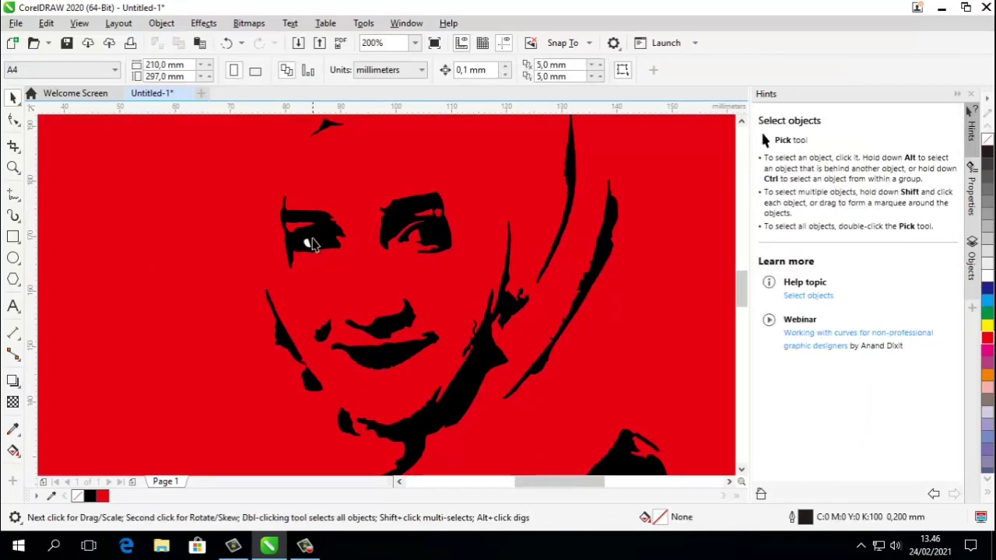
scroll(325, 222, "down", 1)
scroll(418, 323, "up", 1)
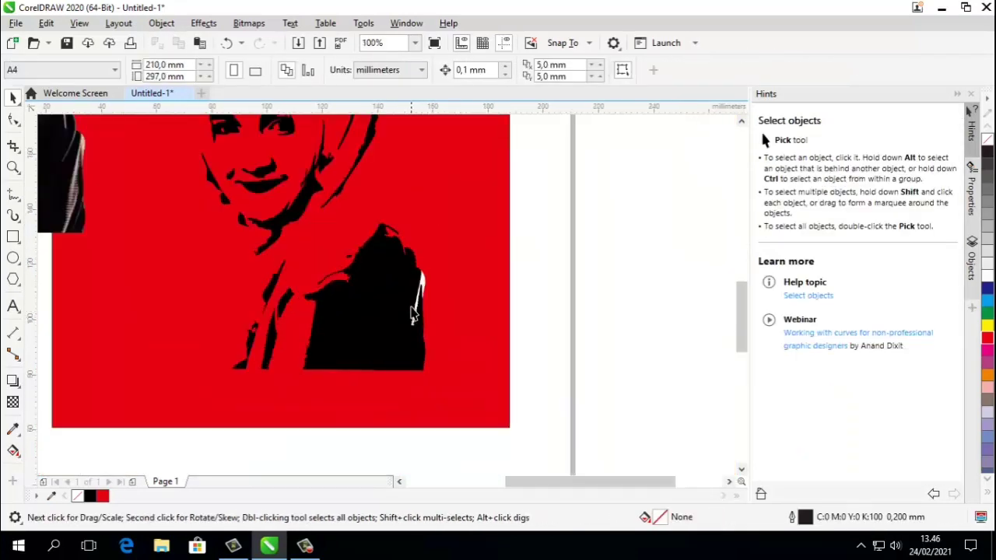
scroll(424, 288, "up", 2)
scroll(428, 274, "down", 4)
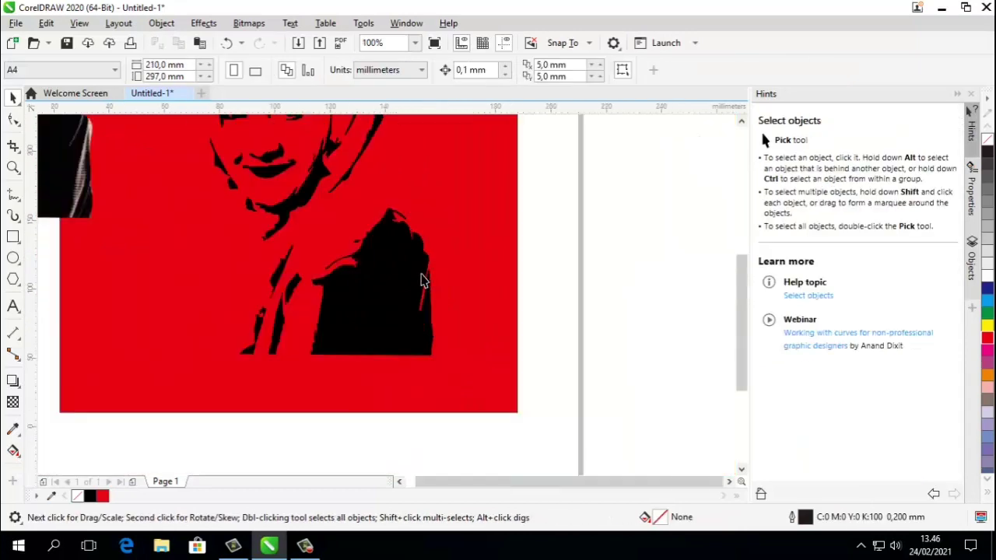
- Weld the black pieces of the traced portrait into one object and deselect it
mouse_move(347, 173)
left_mouse_down()
mouse_move(437, 327)
mouse_move(421, 319)
left_mouse_up()
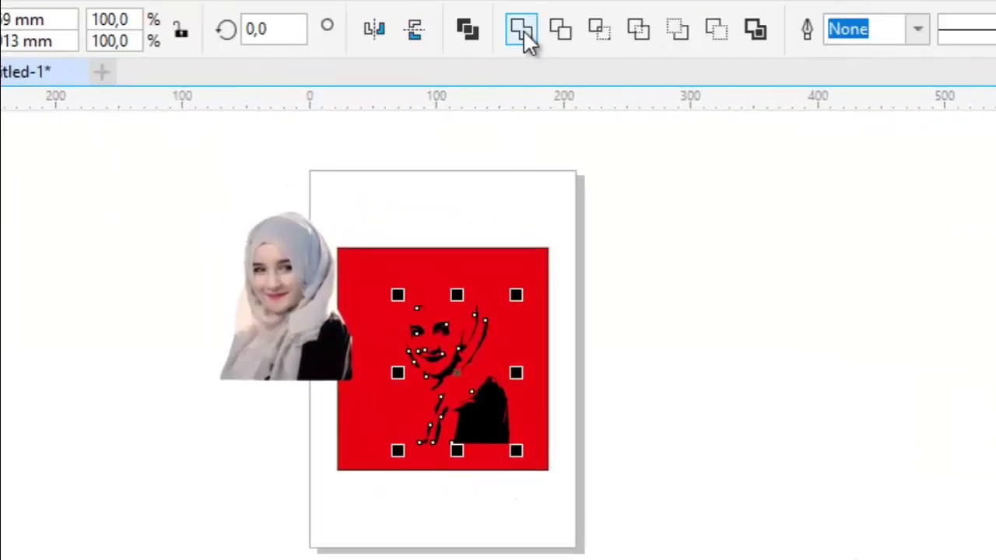
left_click(614, 298)
scroll(459, 366, "up", 1)
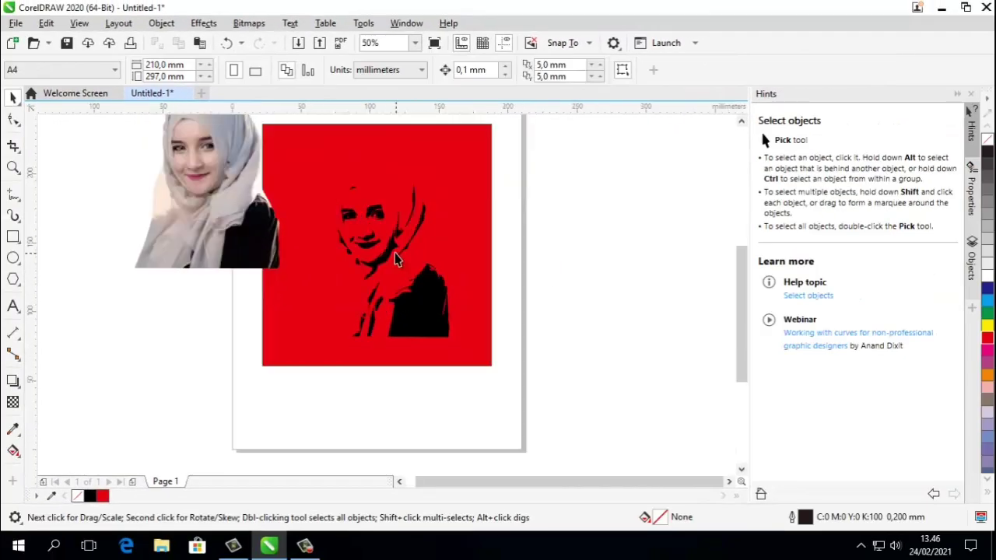
- Center the woman's cutout photo on the page and place it behind the black traced portrait
left_click(196, 178)
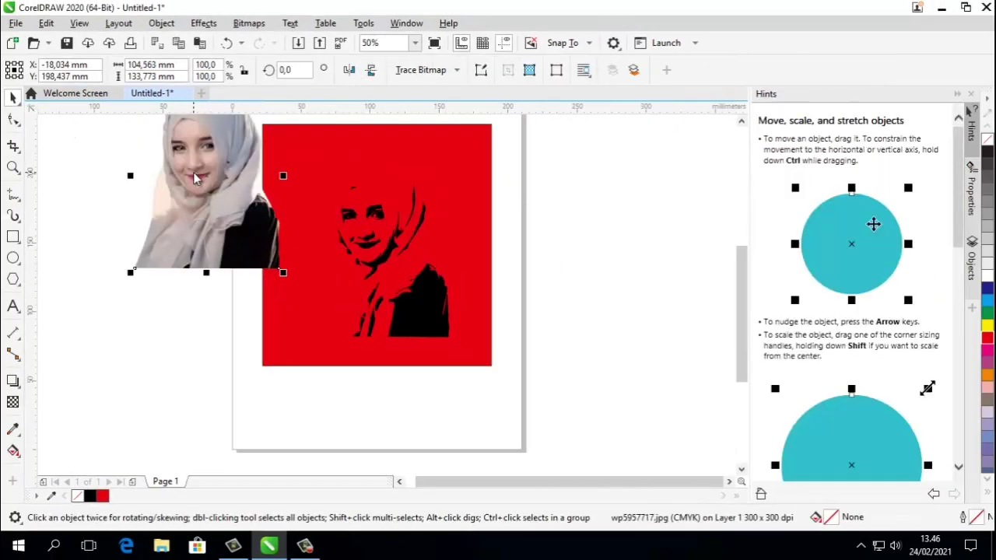
key("p")
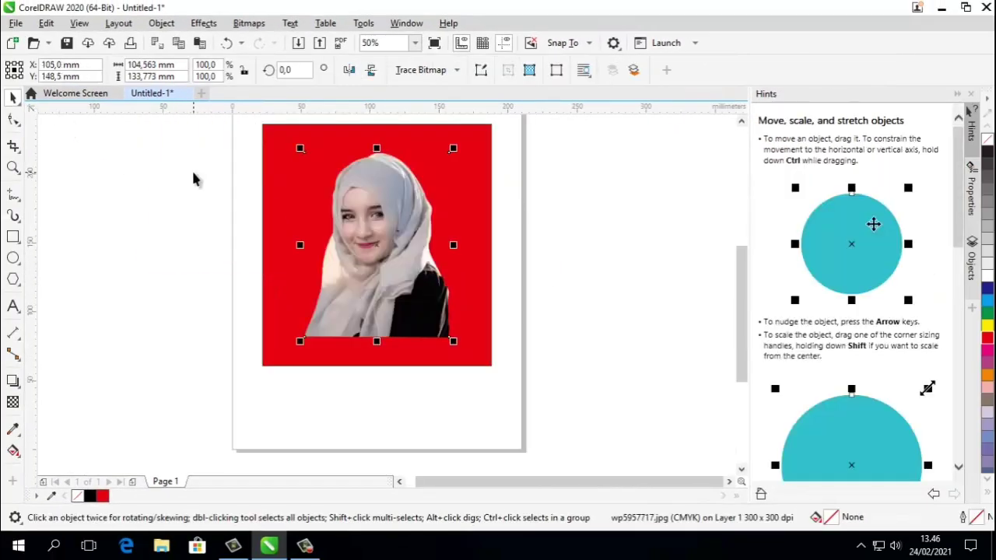
left_click(218, 231)
scroll(363, 285, "up", 2)
left_click(342, 279)
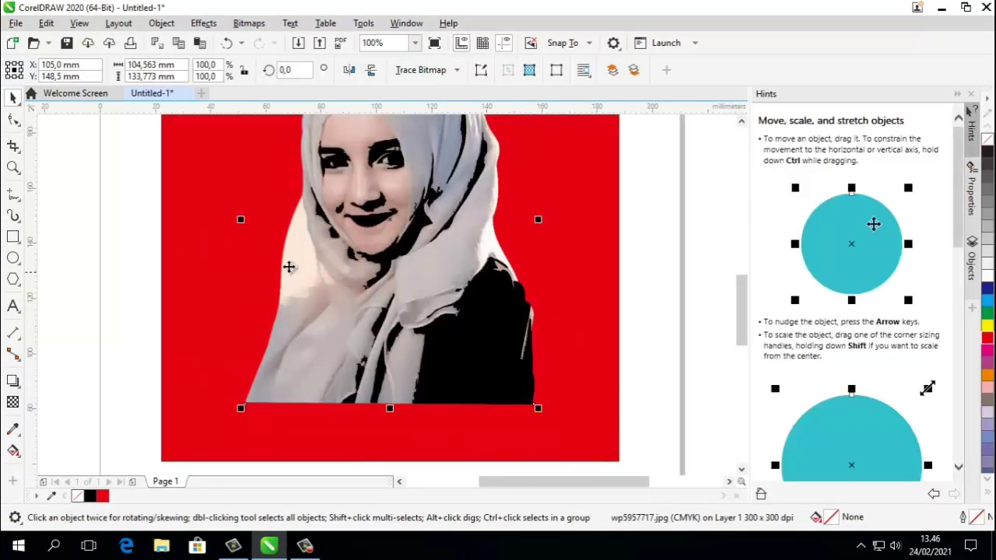
left_click(112, 227)
- Start a straight-segment Freehand outline up the headscarf's left outer edge and across its top to the fold on the right
scroll(361, 285, "down", 1)
scroll(356, 196, "up", 2)
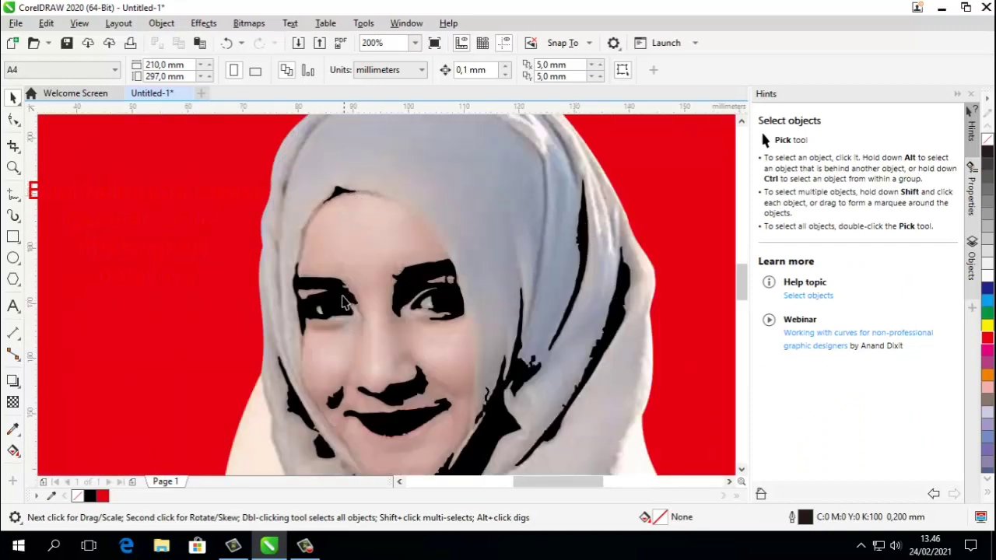
scroll(388, 341, "down", 2)
scroll(387, 214, "up", 2)
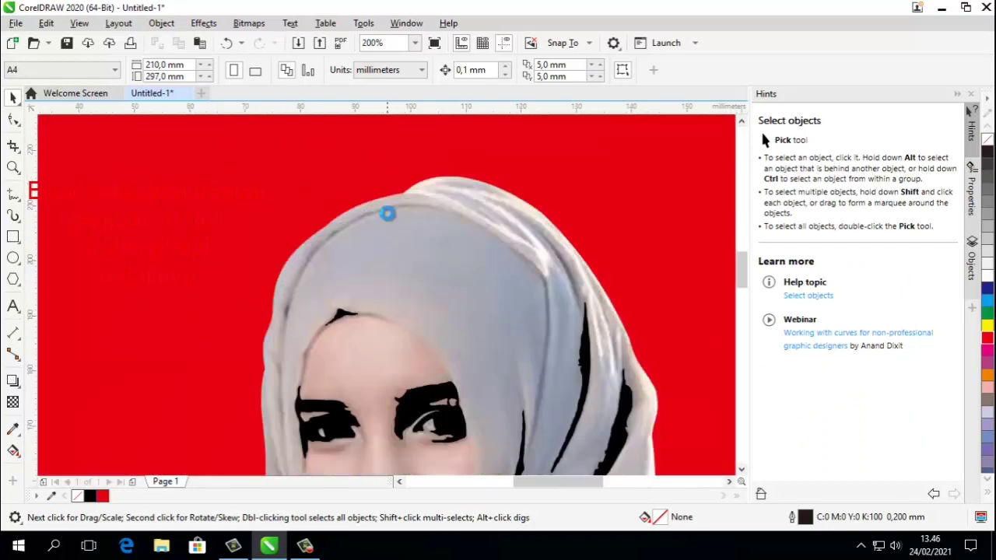
left_click(11, 194)
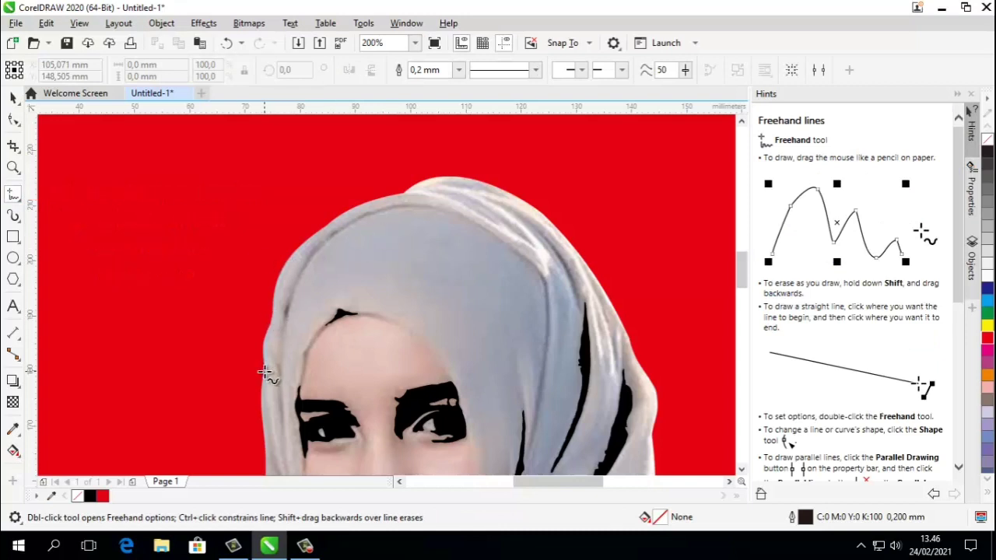
left_click_drag(264, 374, 277, 323)
double_click(276, 321)
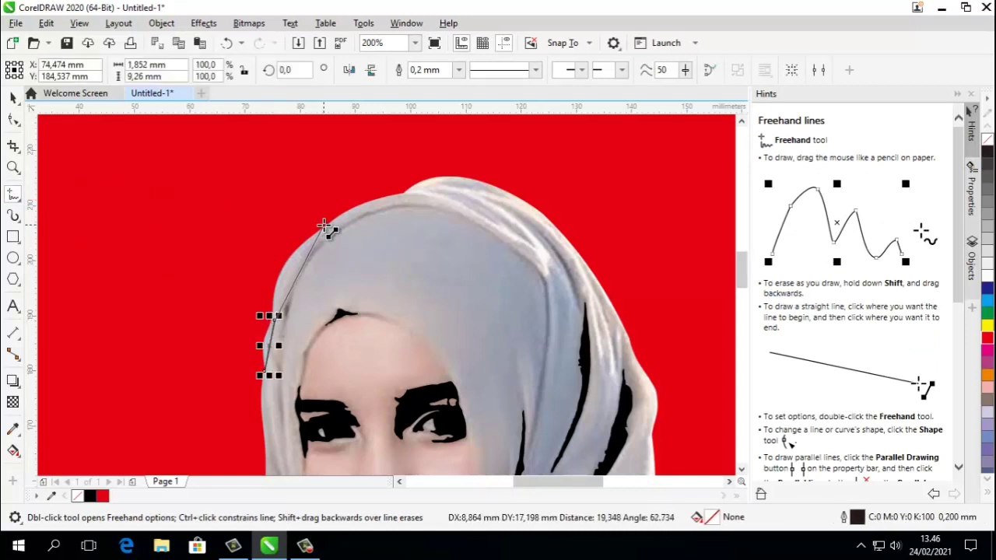
double_click(328, 225)
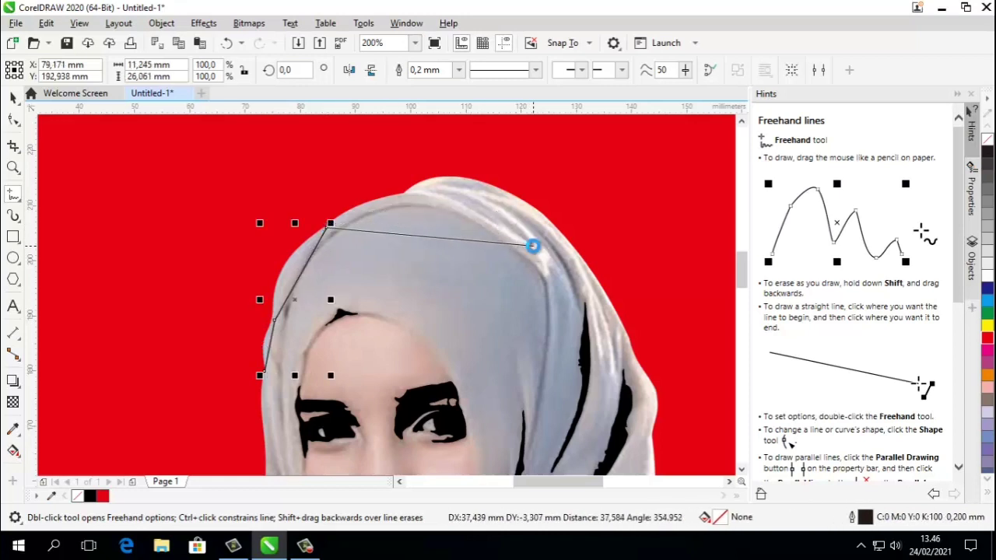
double_click(533, 246)
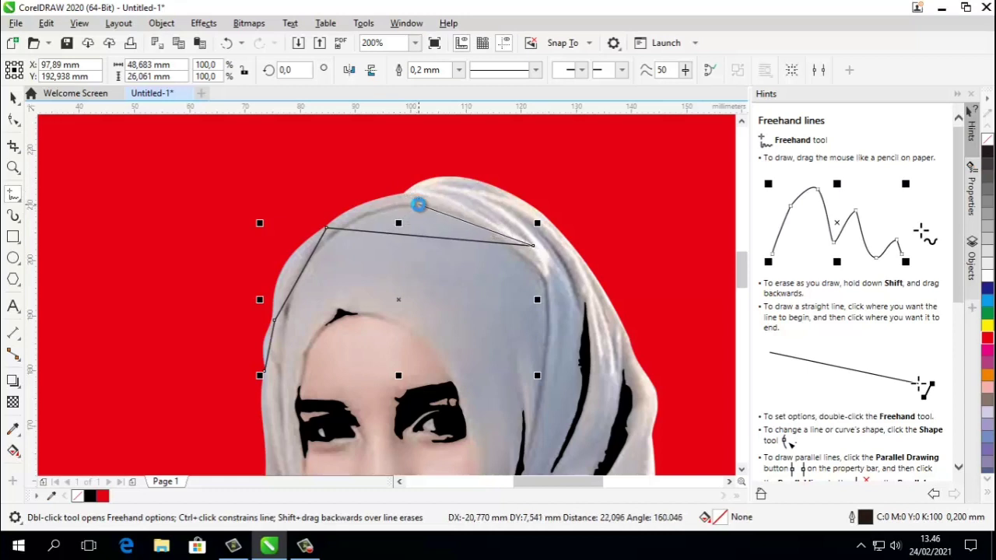
- Continue the outline back along the scarf's inner crease and down beside the face, closing it at its starting point
double_click(419, 205)
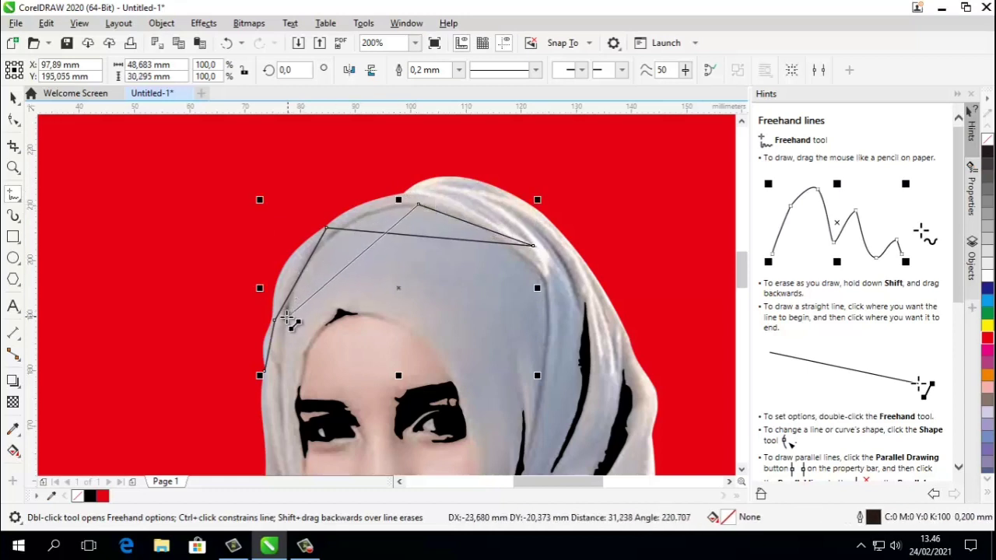
double_click(285, 319)
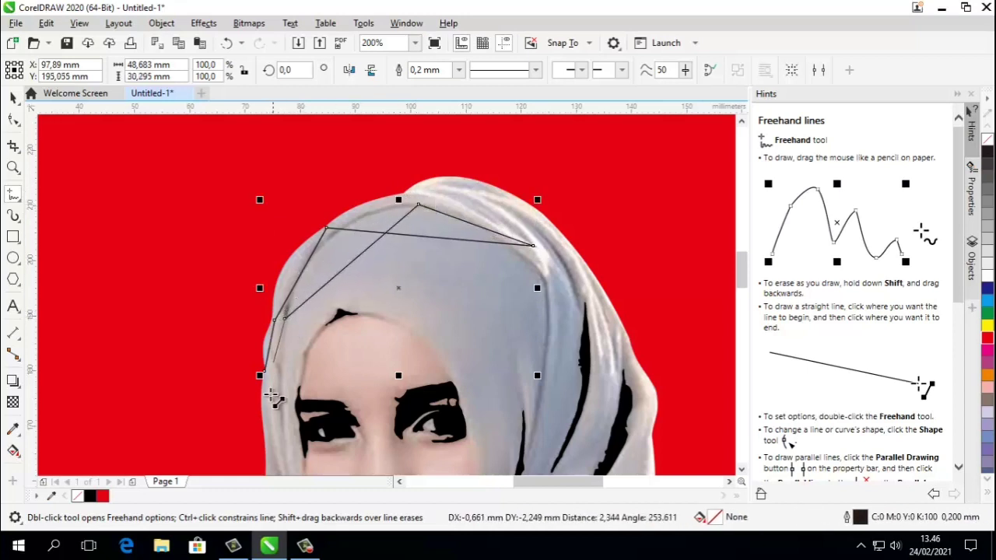
double_click(285, 458)
double_click(279, 372)
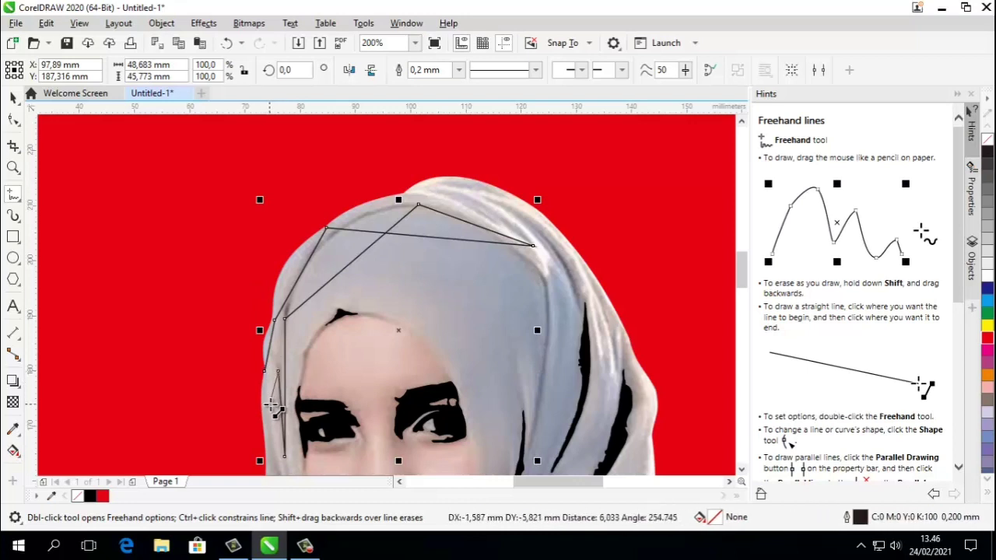
double_click(266, 379)
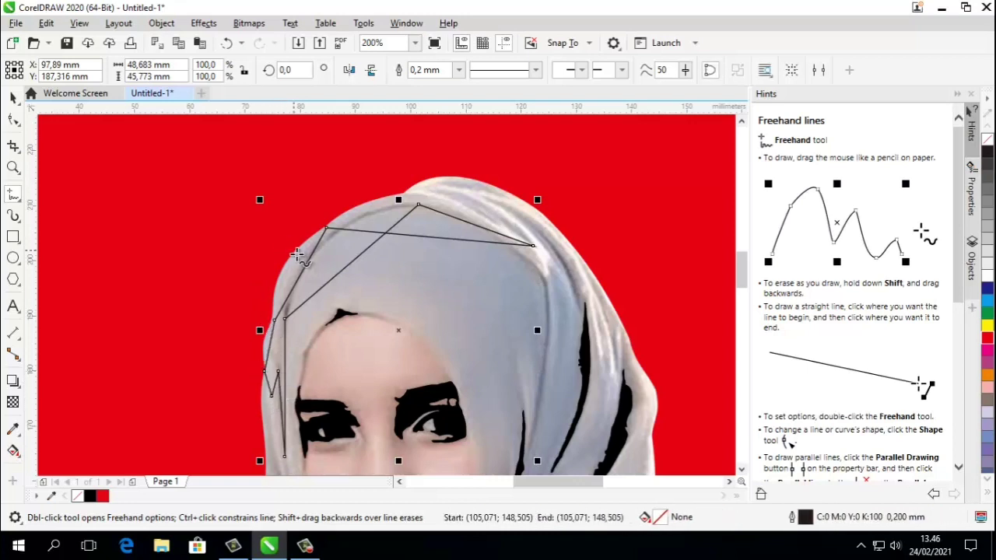
- Convert the outline's upper-left outer segment to a curve and bend it along the headscarf's outer edge
scroll(297, 255, "up", 1)
left_click(14, 119)
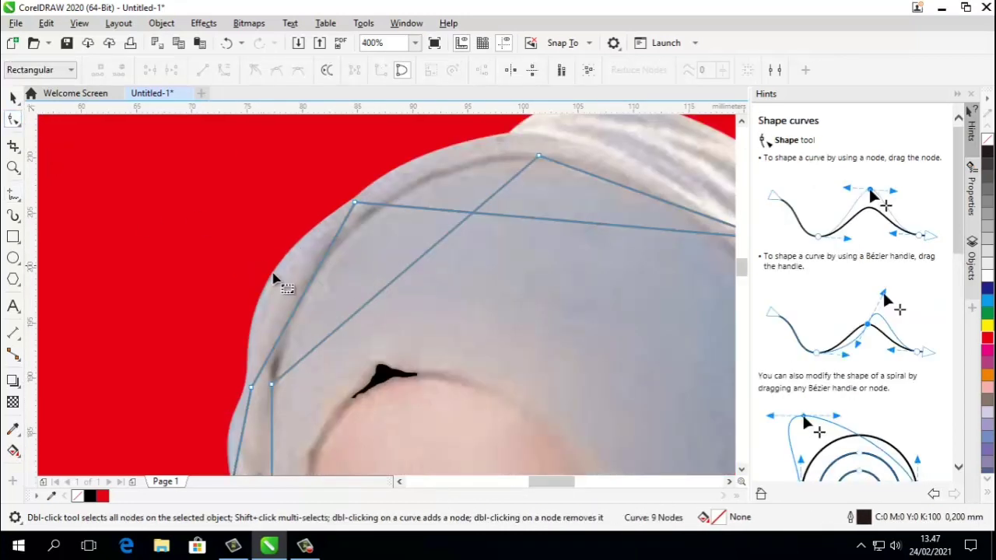
left_click(301, 304)
left_click(222, 75)
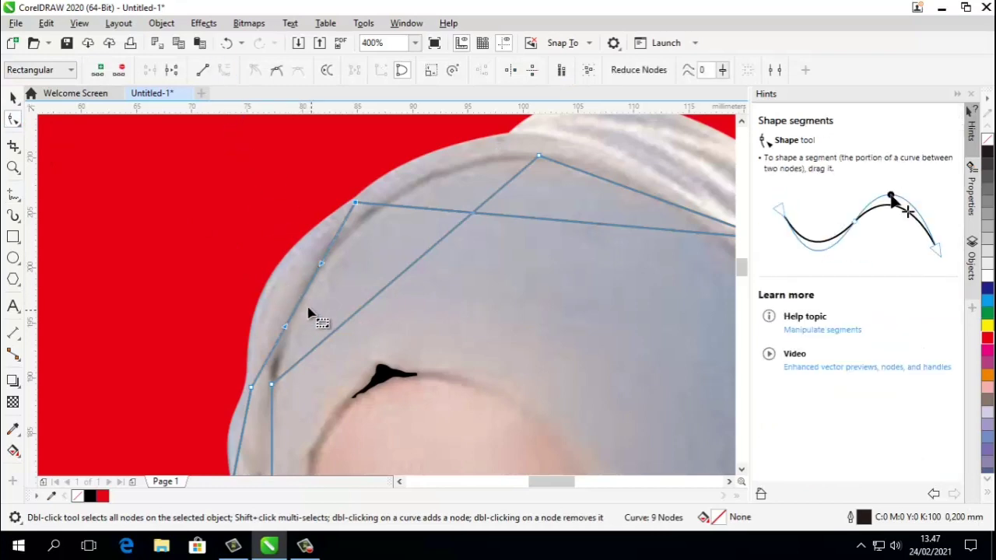
left_click_drag(296, 300, 272, 286)
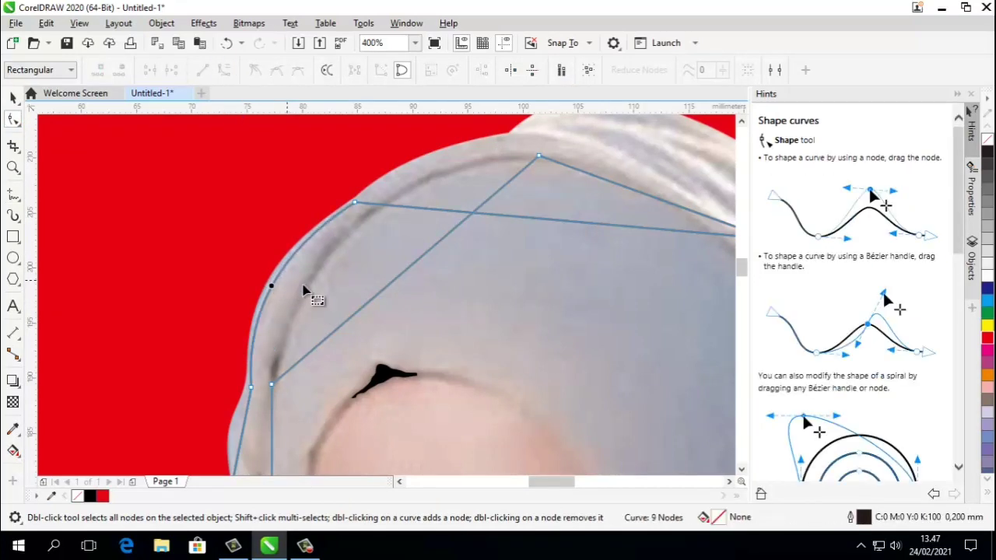
- Convert the long segment across the head to a curve and bend it up over the scarf's top edge
scroll(382, 229, "down", 3)
scroll(438, 292, "up", 3)
left_click(442, 281)
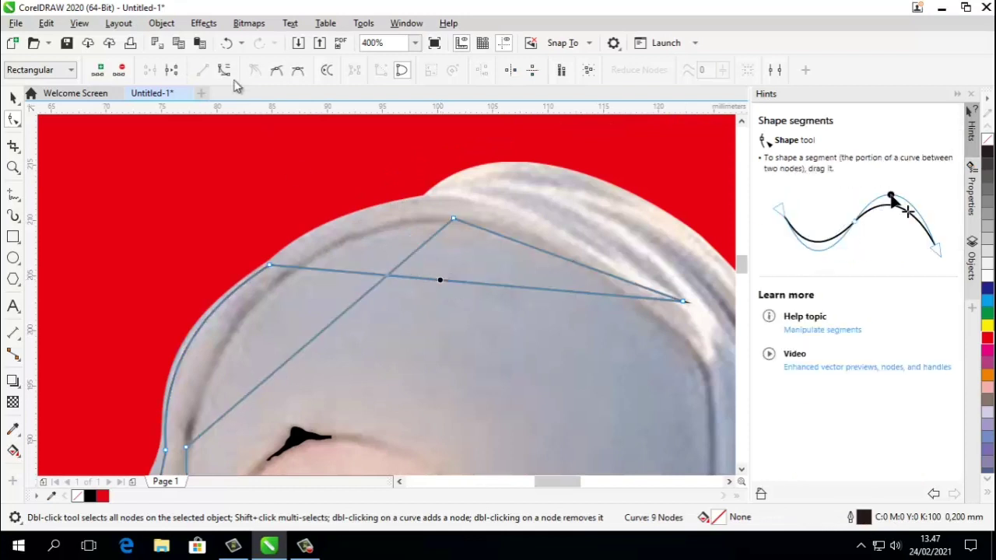
left_click_drag(459, 290, 452, 199)
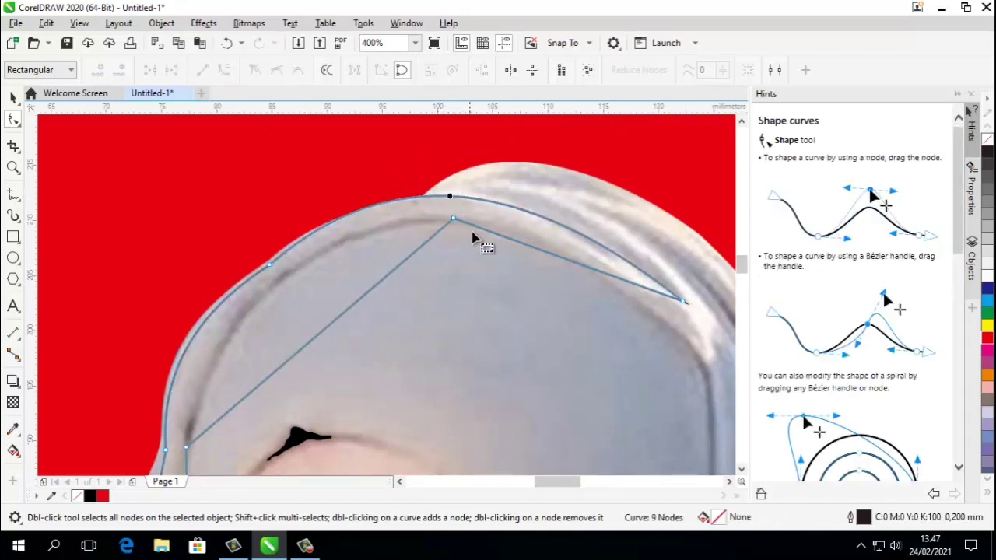
- Convert the two upper inner segments to curves and bend them along the scarf's front crease
left_click(527, 246)
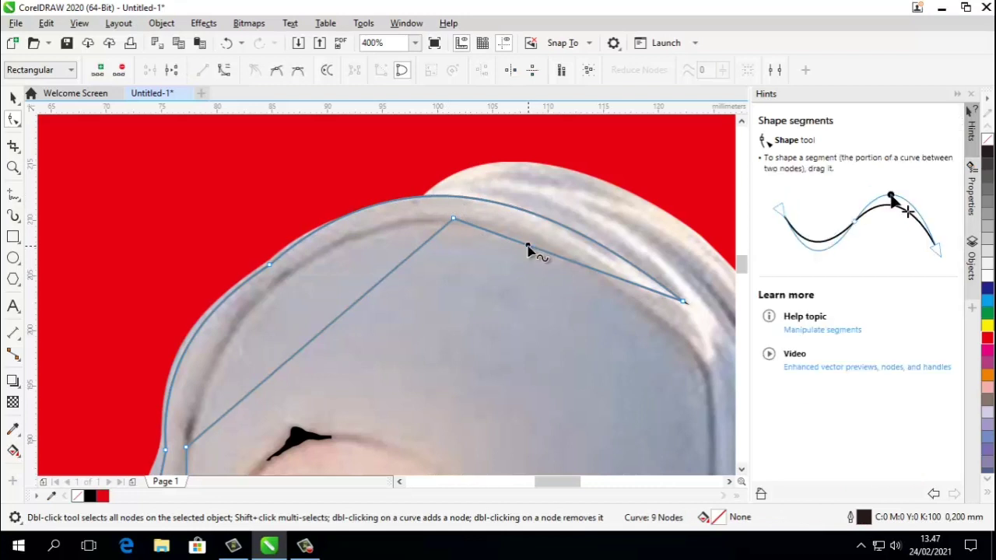
left_click(223, 71)
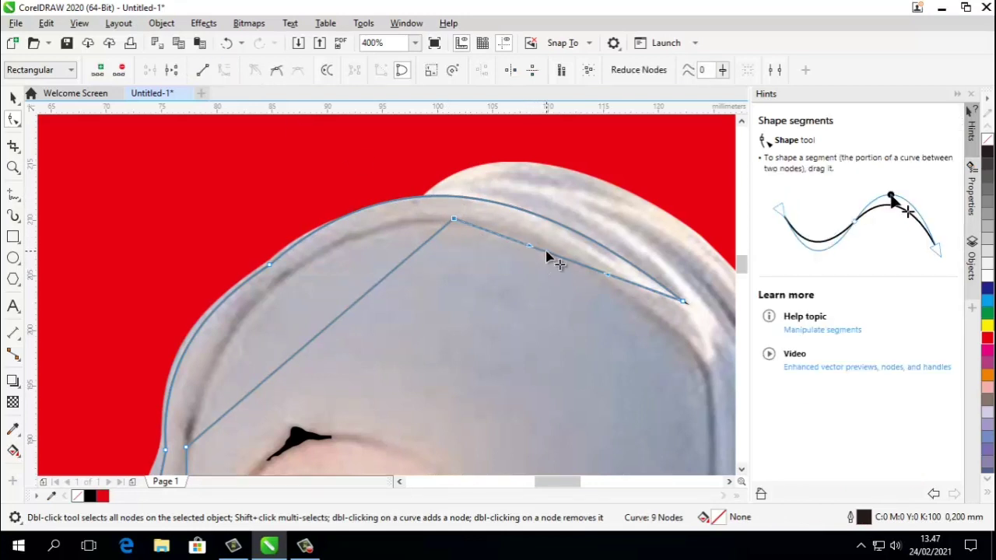
mouse_move(547, 256)
left_mouse_down()
mouse_move(549, 236)
mouse_move(534, 246)
left_mouse_up()
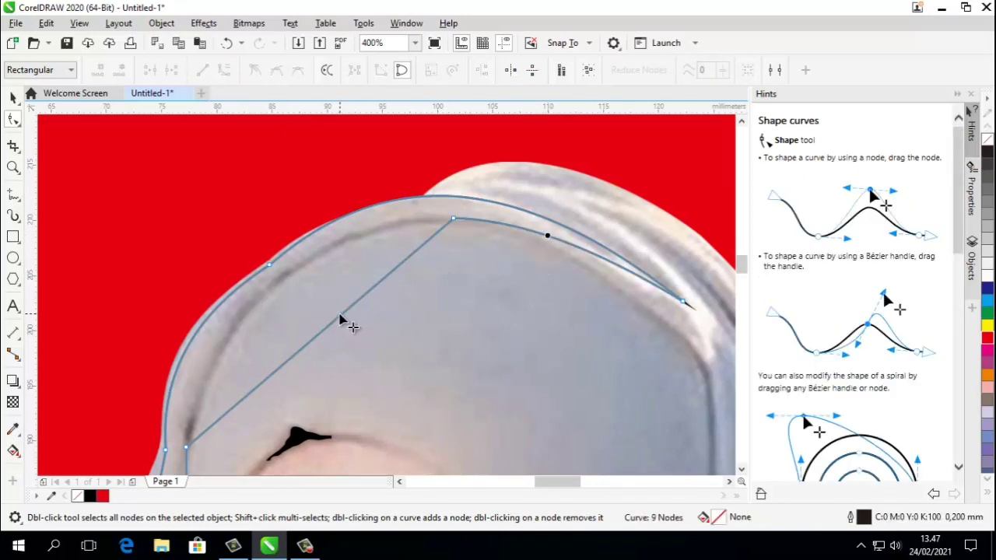
left_click(340, 317)
left_click(224, 70)
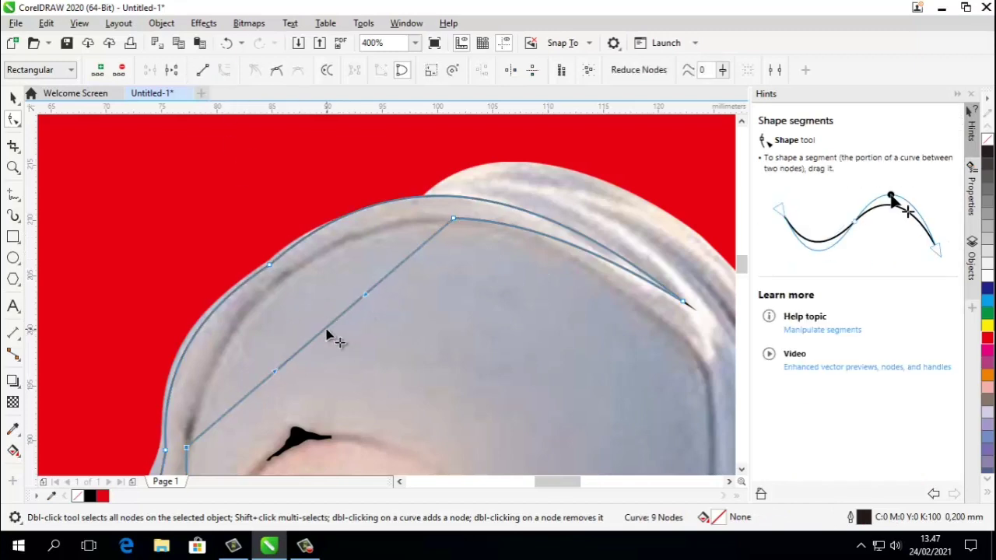
mouse_move(327, 335)
left_mouse_down()
mouse_move(274, 310)
mouse_move(277, 281)
left_mouse_up()
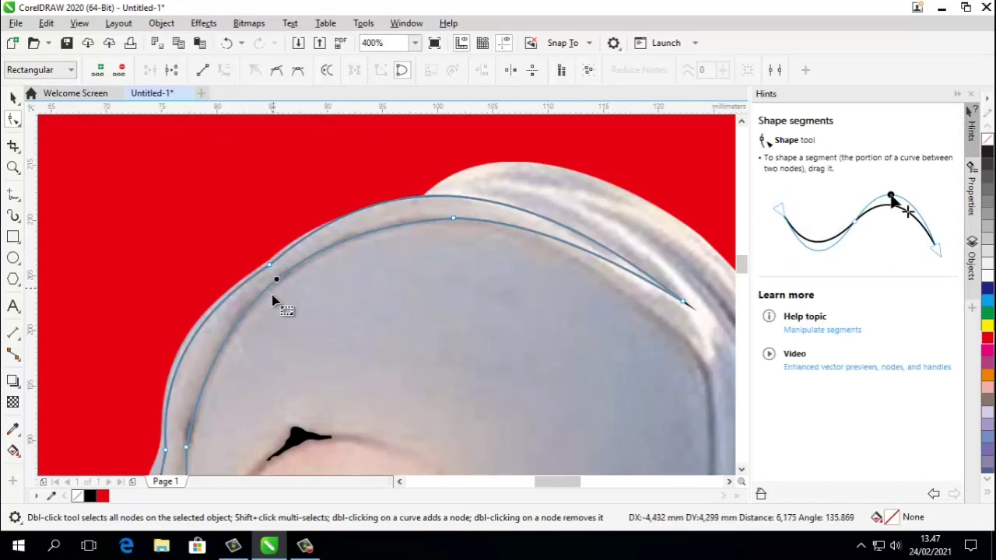
- Curve the lower outer segment around the scarf's bulge, delete the node beneath it, and adjust the handles to the edge
scroll(285, 303, "down", 2)
scroll(275, 339, "up", 2)
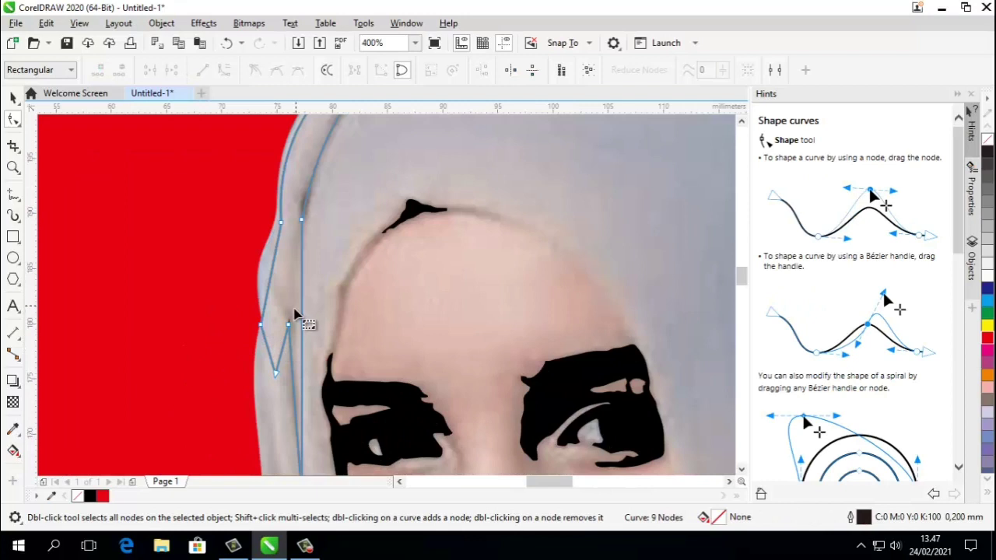
left_click(274, 276)
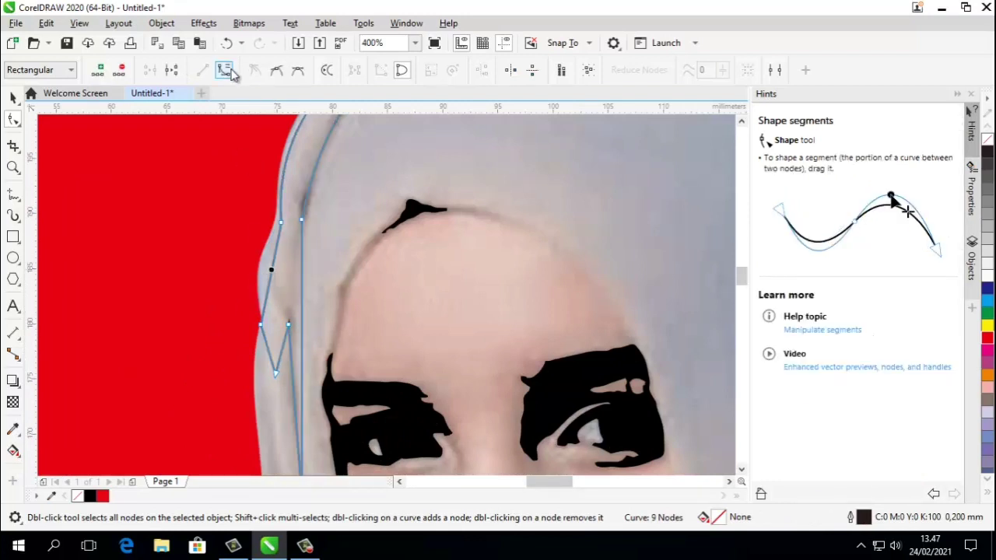
left_click_drag(268, 302, 259, 257)
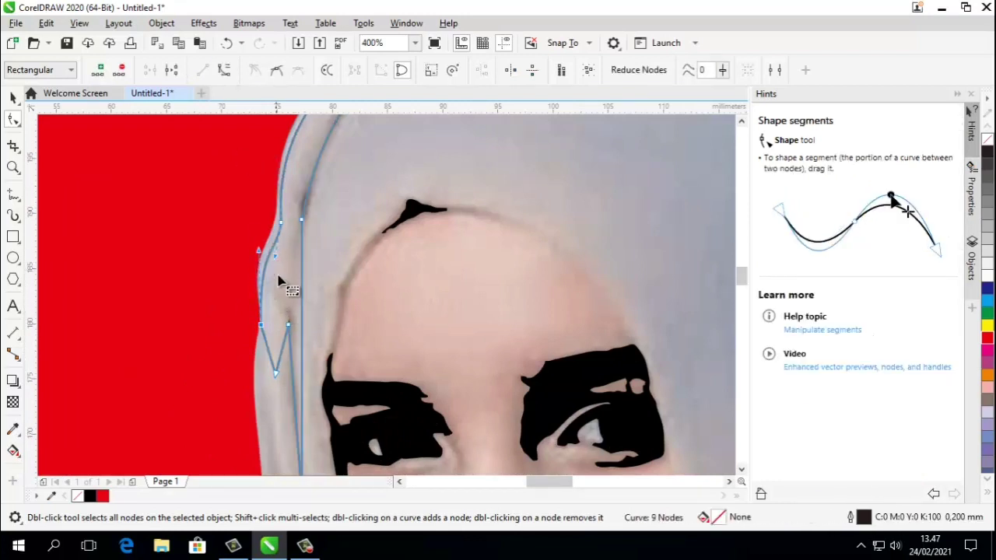
double_click(272, 325)
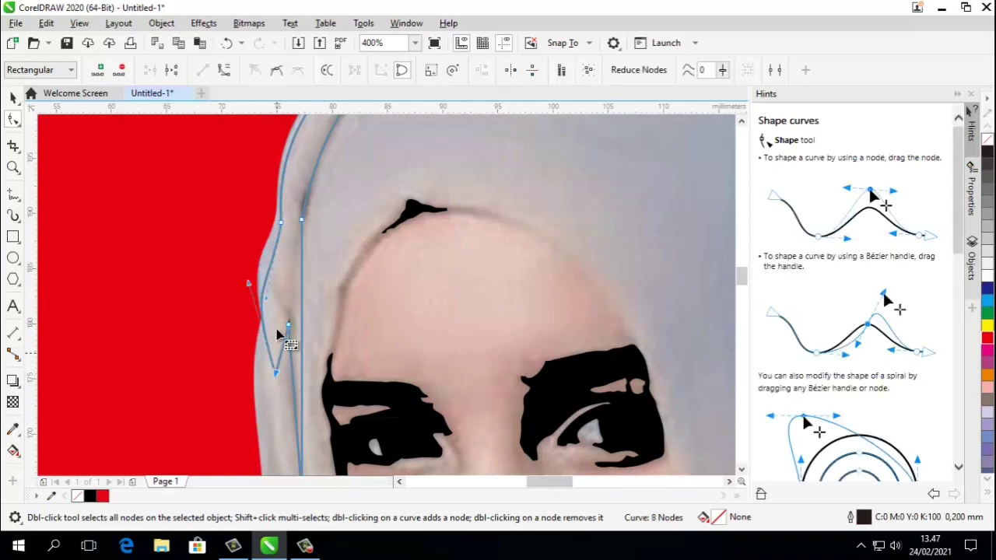
left_click_drag(248, 278, 244, 230)
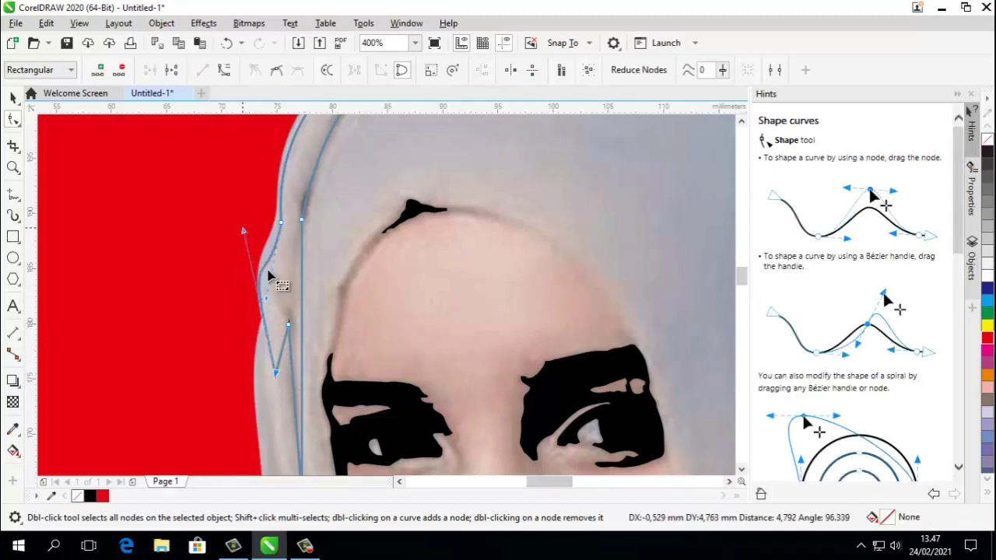
left_click_drag(268, 298, 272, 261)
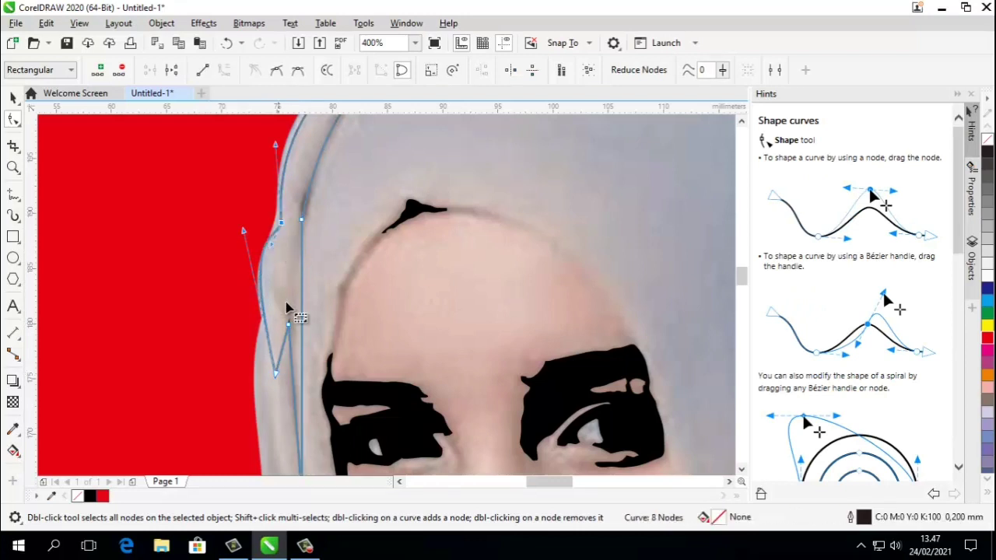
- Convert the short bottom segment and the long inner segment beside the face to curves and bend them along the scarf's folds
left_click(284, 338)
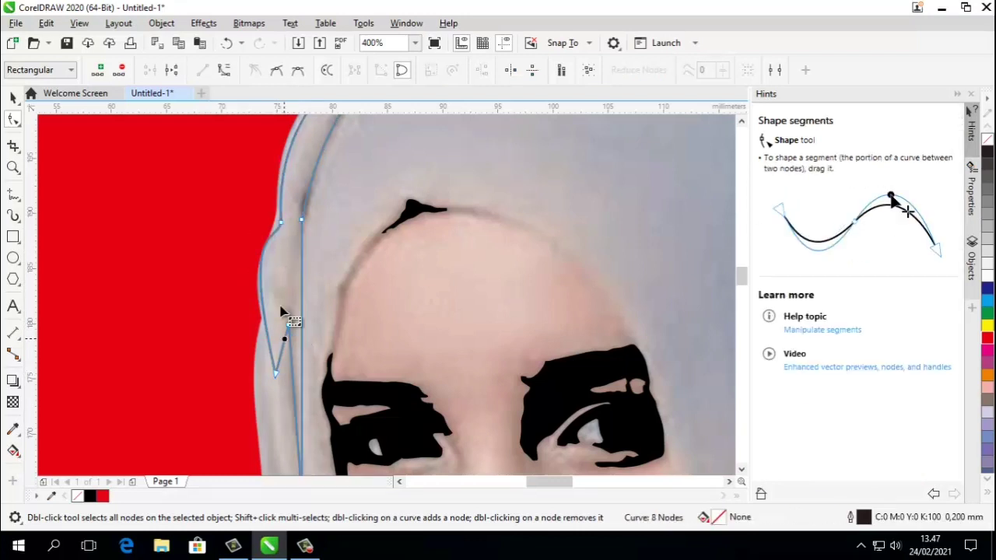
left_click(224, 76)
mouse_move(285, 342)
left_mouse_down()
mouse_move(286, 369)
mouse_move(279, 348)
left_mouse_up()
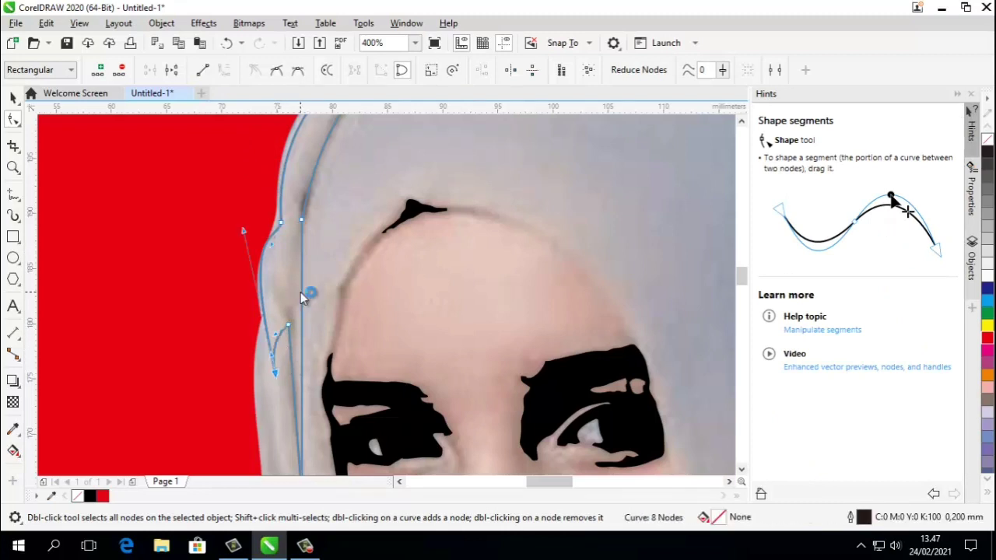
left_click(223, 72)
mouse_move(301, 315)
left_mouse_down()
mouse_move(279, 277)
mouse_move(287, 303)
left_mouse_up()
scroll(292, 342, "down", 1)
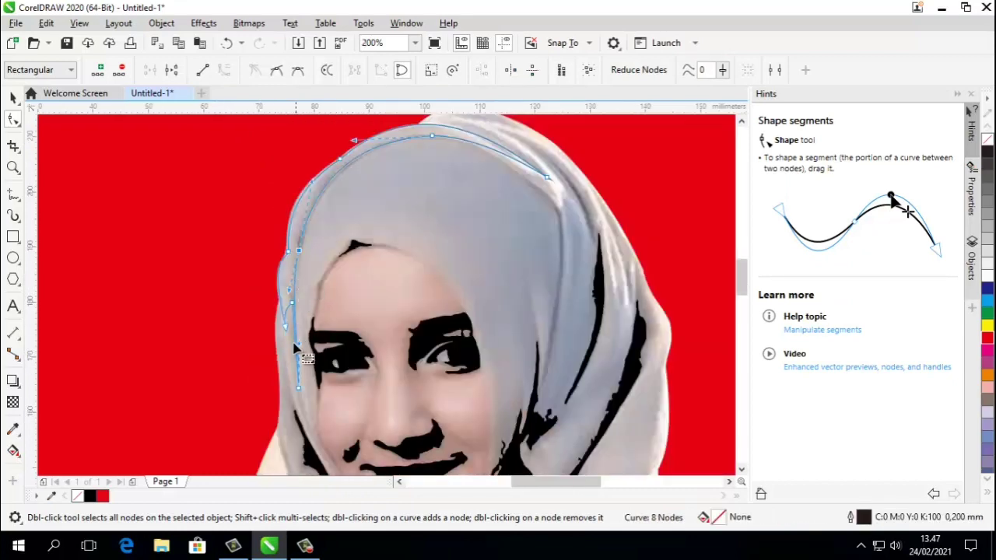
scroll(291, 343, "up", 2)
left_click(310, 317)
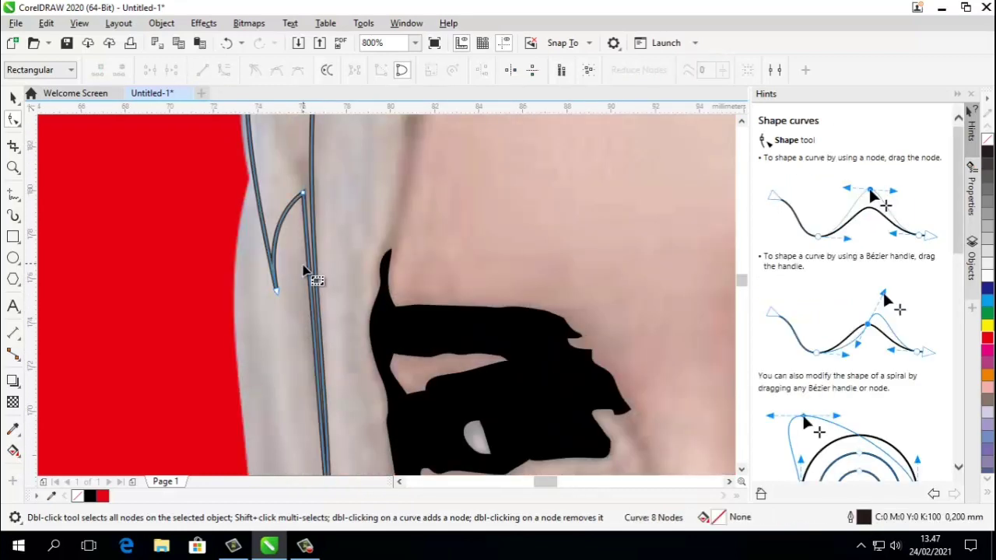
- Convert the inner segment beside the temple to a curve and adjust its handles to follow the scarf's side fold
left_click(306, 235)
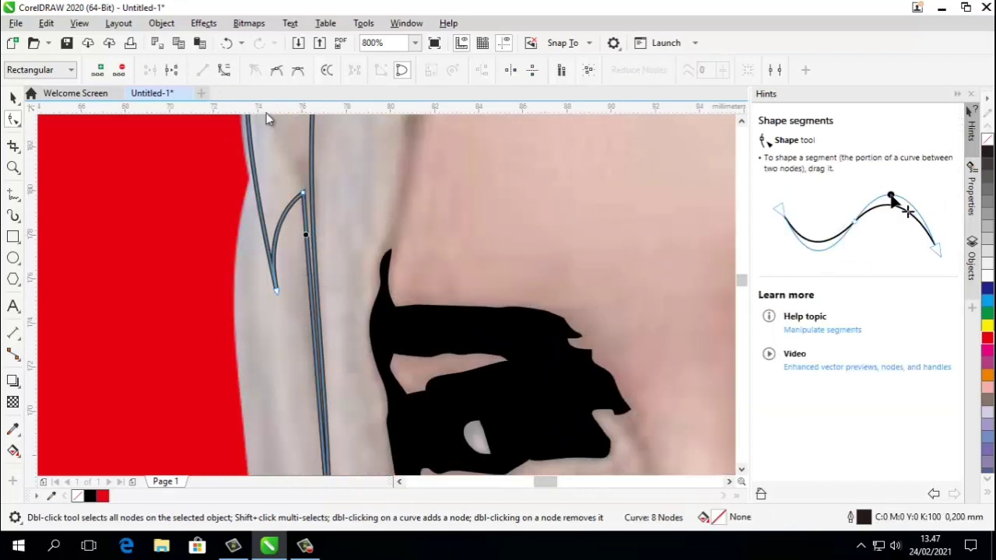
left_click(223, 72)
left_click_drag(311, 305, 296, 314)
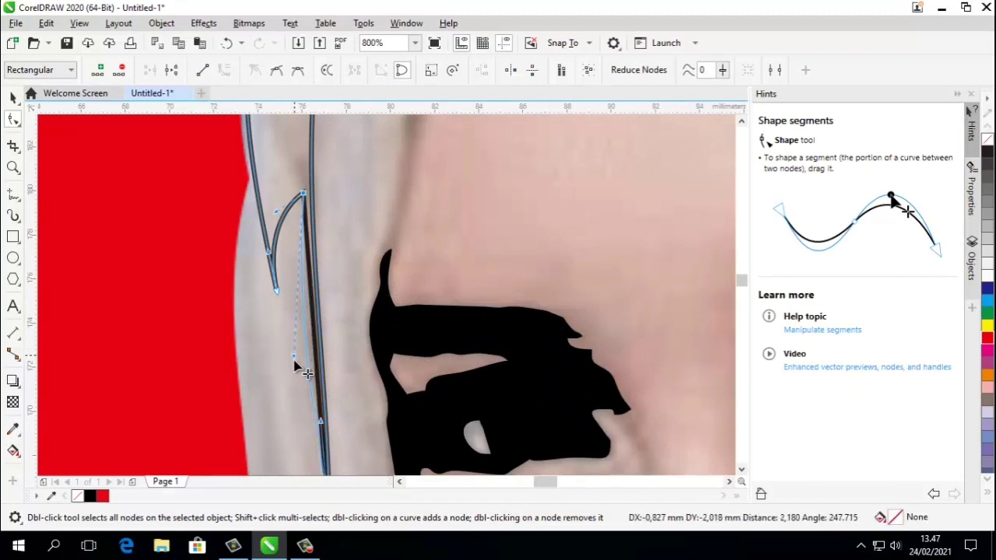
left_click_drag(297, 365, 298, 367)
left_click_drag(324, 422, 322, 378)
- Fill the finished contour around the front of the scarf with black
scroll(322, 379, "down", 3)
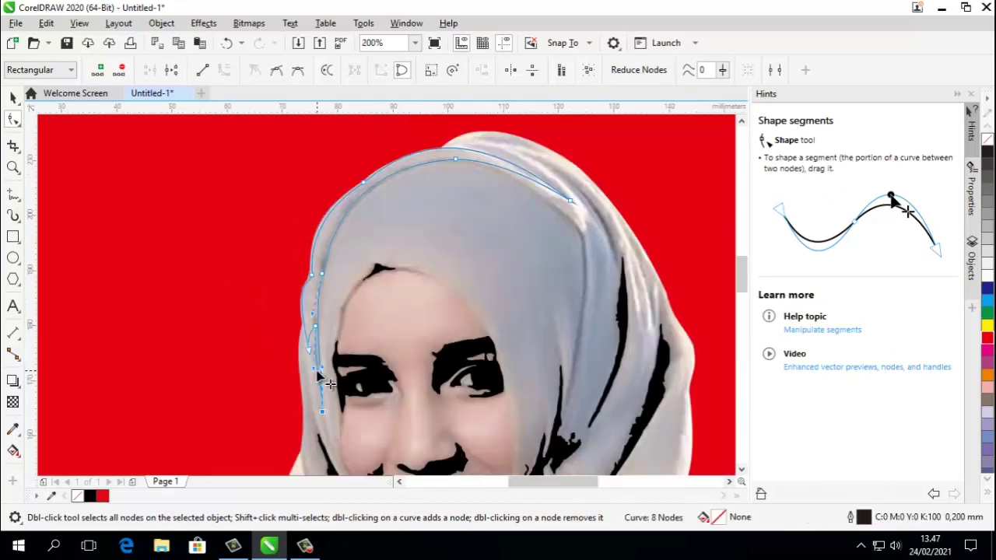
left_click(12, 99)
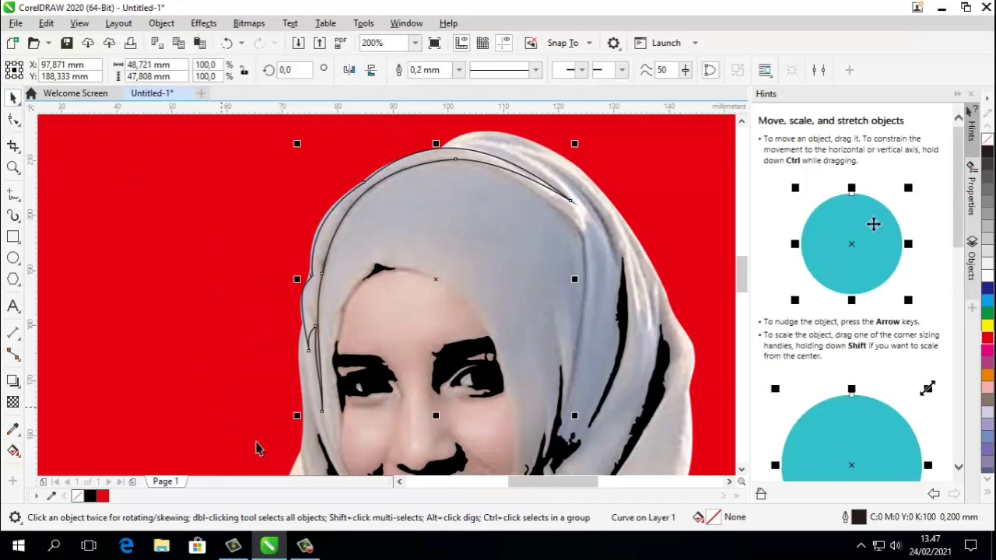
left_click(92, 496)
scroll(241, 269, "down", 1)
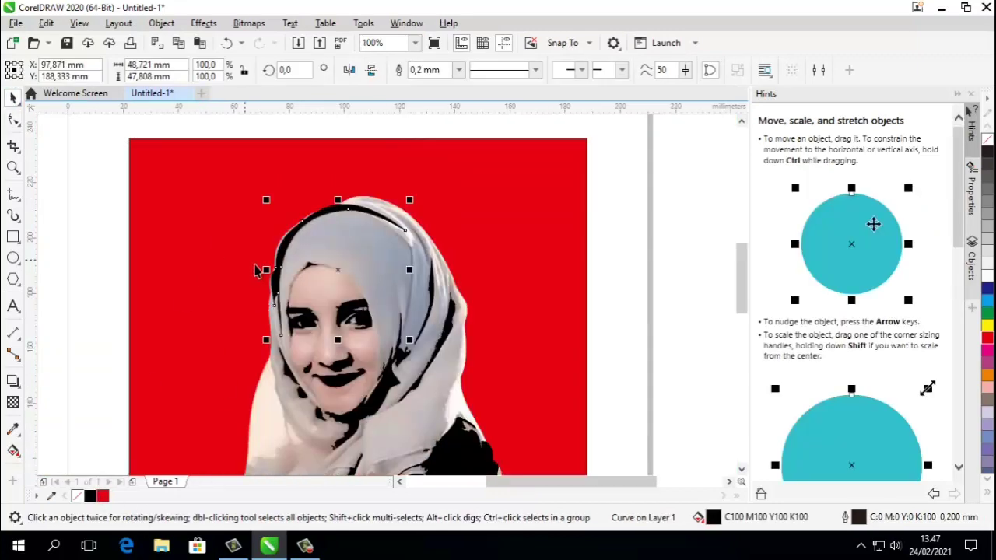
- Draw a thin closed freehand outline with straight segments along the scarf's edge above the forehead
scroll(383, 256, "up", 2)
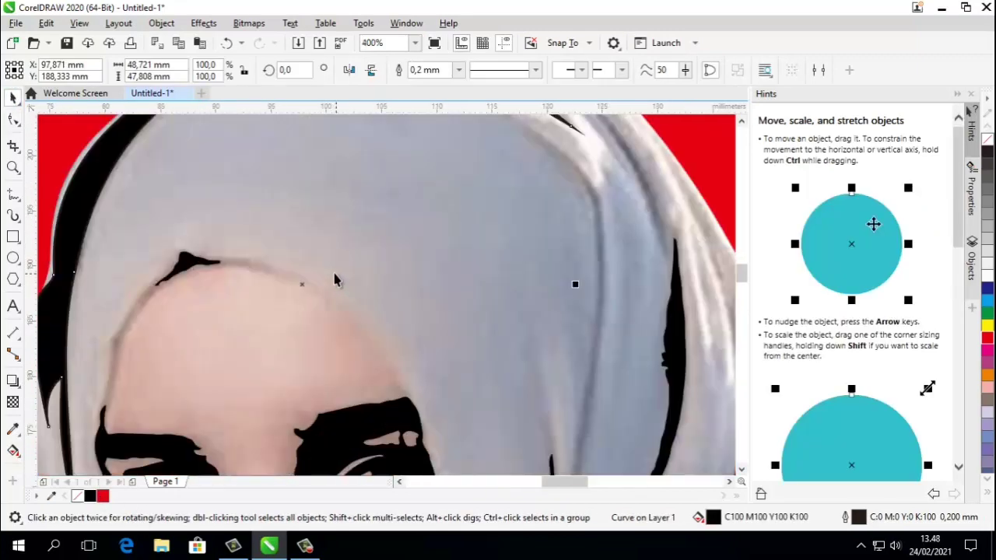
left_click(13, 195)
left_click(215, 263)
double_click(388, 355)
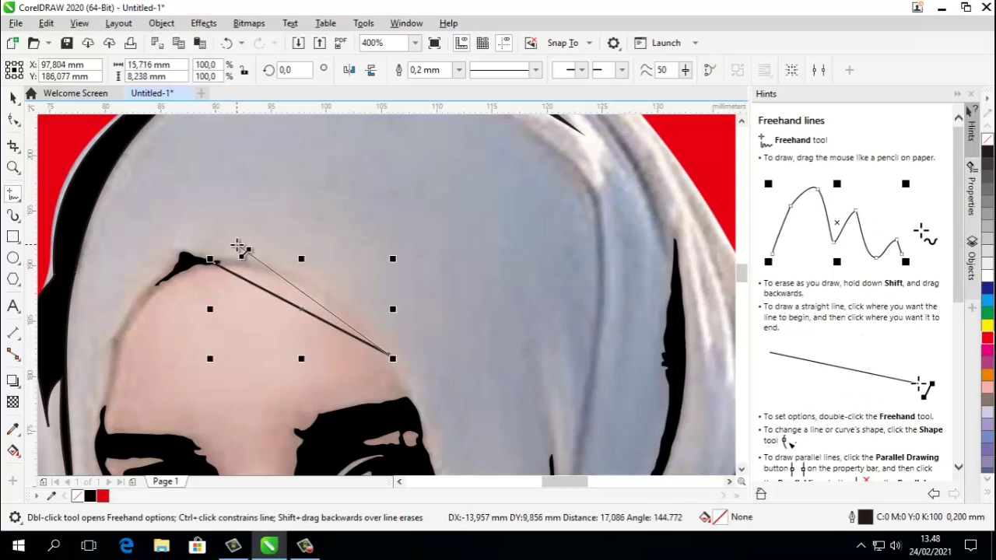
double_click(226, 245)
left_click(210, 265)
- Convert the two long forehead-edge segments to curves and bend them into a tapering arc along the hairline
left_click(13, 119)
mouse_move(289, 303)
left_mouse_down()
mouse_move(295, 285)
mouse_move(277, 224)
left_mouse_up()
left_click(244, 256)
left_click(224, 70)
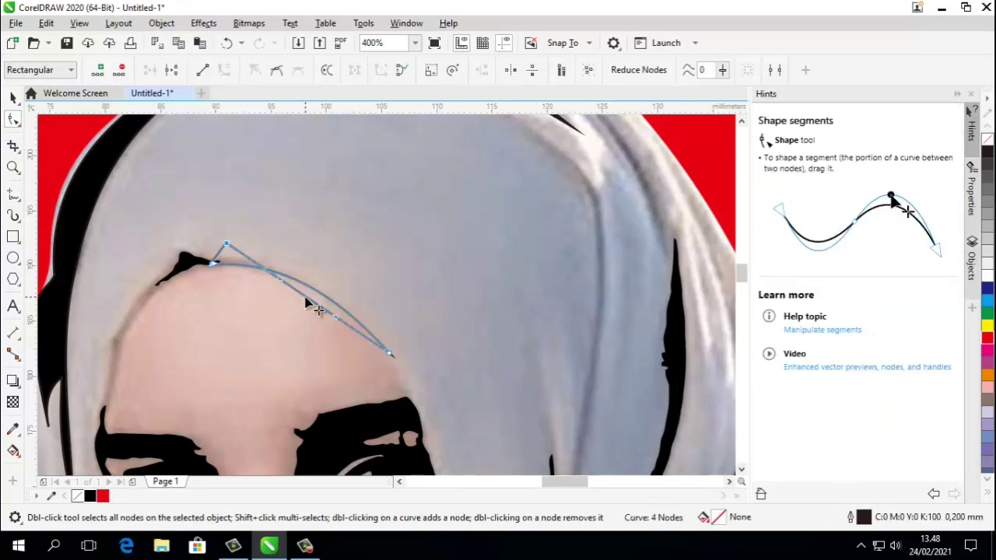
left_click_drag(305, 297, 320, 284)
- Curve the short end segment next to the existing black hairline shape and give the forehead outline a black fill
scroll(209, 249, "up", 1)
left_click(229, 264)
left_click(225, 70)
left_click_drag(228, 263, 233, 283)
key("space")
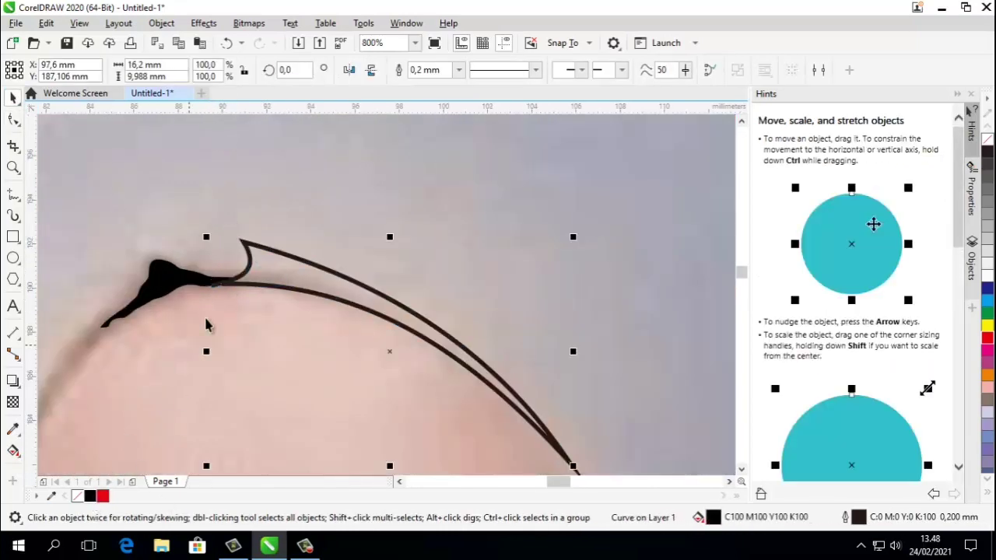
- Join the open end nodes of the forehead outline to close the curve
scroll(189, 311, "up", 1)
left_click(13, 195)
left_click(239, 261)
left_click(257, 261)
left_click(14, 98)
scroll(241, 226, "down", 3)
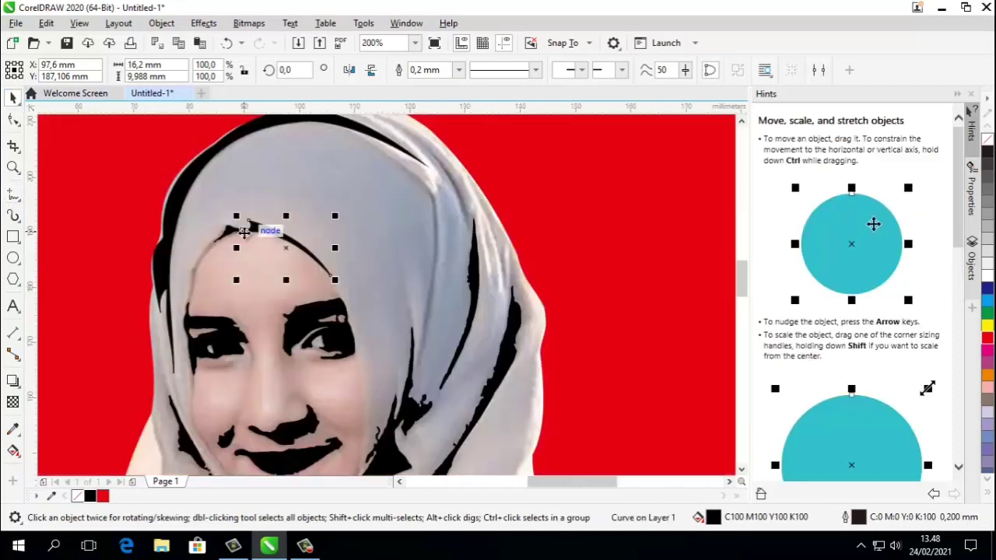
- Start a freehand outline down the scarf's outer edge beside the chin and zigzag it across the lower folds
scroll(244, 232, "down", 2)
scroll(249, 307, "up", 2)
scroll(249, 321, "down", 1)
scroll(247, 324, "up", 1)
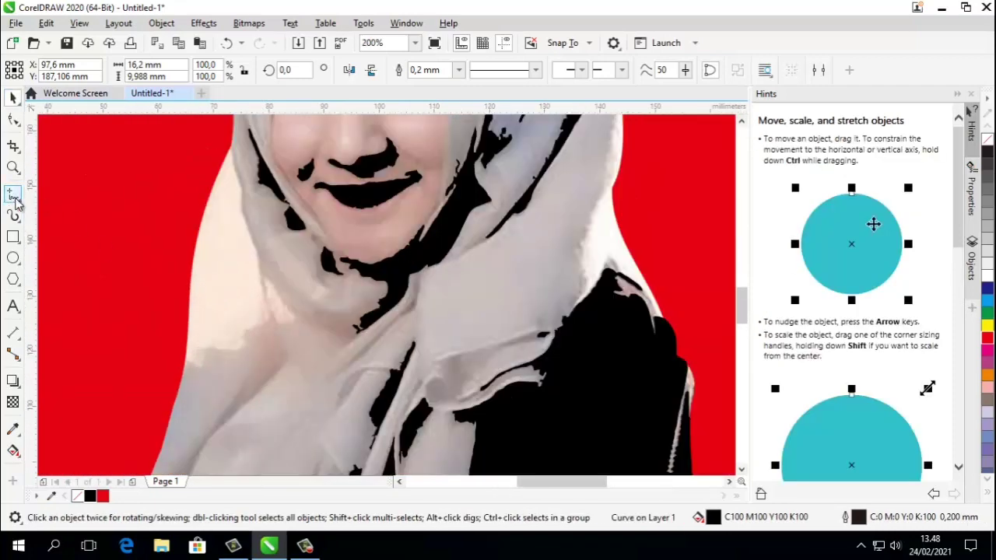
left_click(14, 196)
left_click(233, 152)
left_click(186, 364)
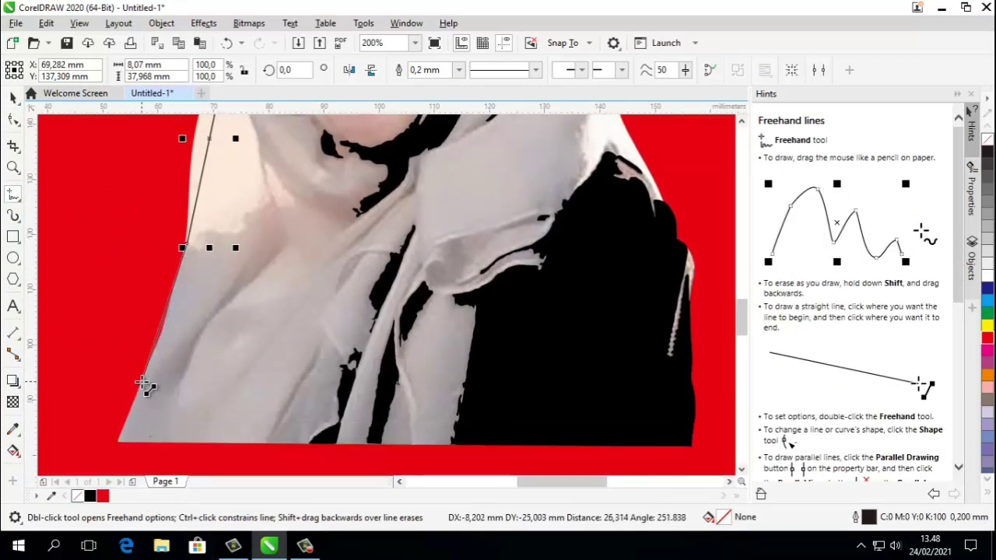
left_click(143, 382)
left_click(205, 320)
left_click(174, 419)
left_click(263, 273)
left_click(217, 436)
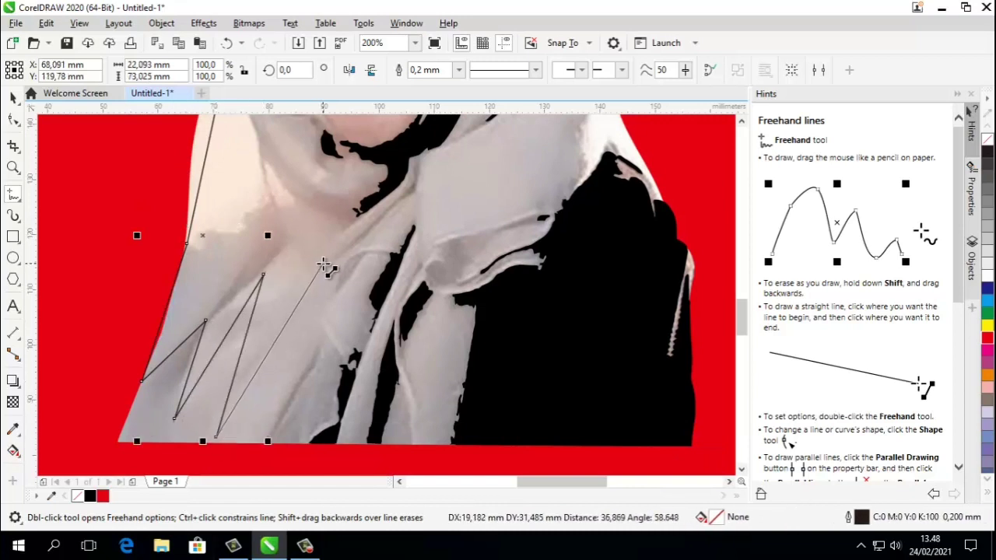
- Continue the outline over the chest folds and back up the scarf's inner edge to close it at its starting point
left_click(322, 263)
left_click(291, 279)
left_click(304, 229)
left_click(234, 297)
left_click(262, 208)
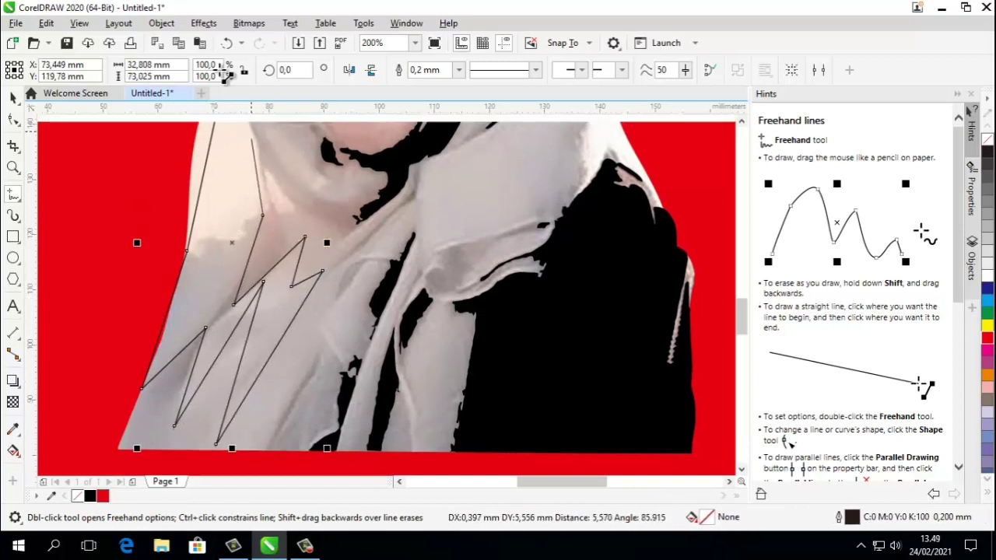
left_click(258, 254)
left_click(232, 138)
- Bend the upper outer segment along the scarf's silhouette and curve the topmost inner segment around the fold beside the face
scroll(226, 208, "down", 1)
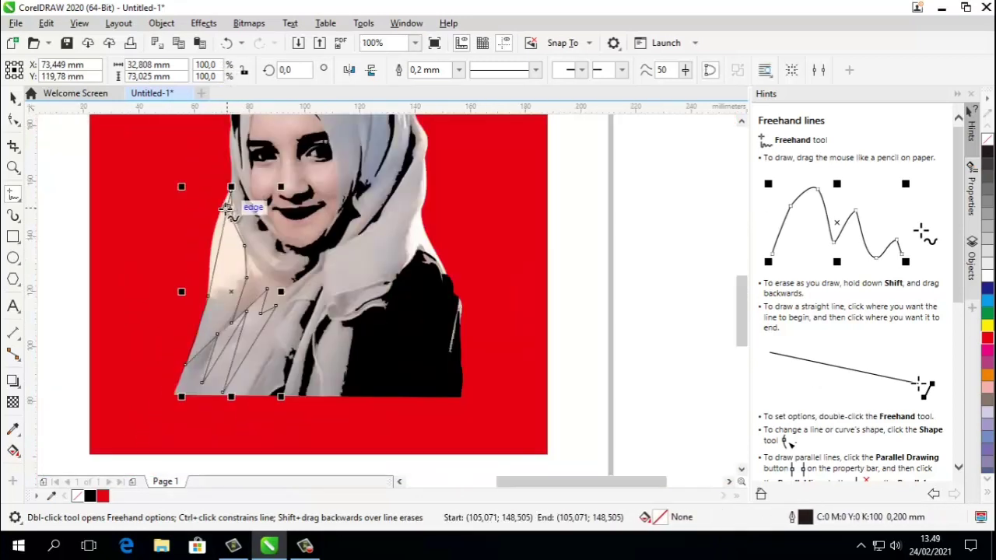
scroll(227, 209, "up", 2)
key("F10")
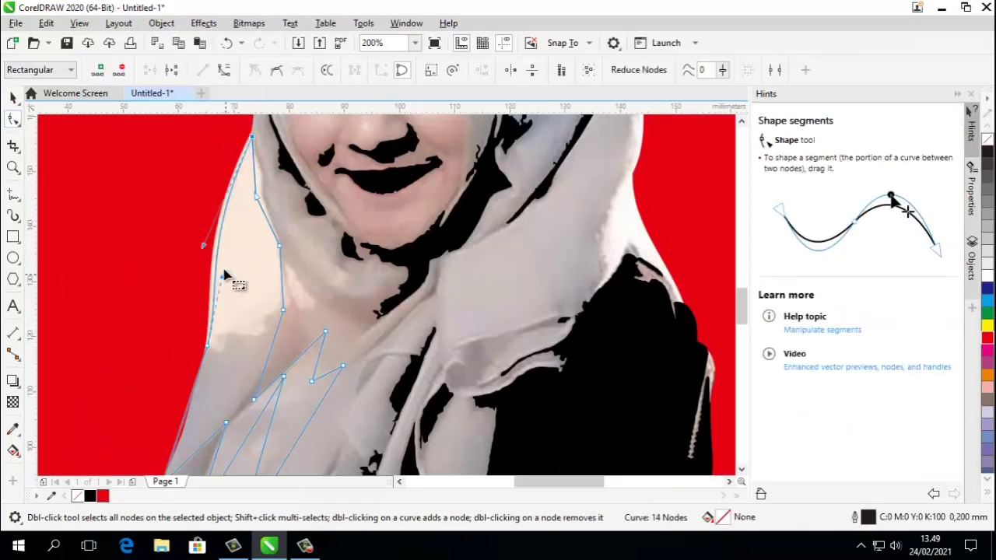
scroll(257, 238, "up", 2)
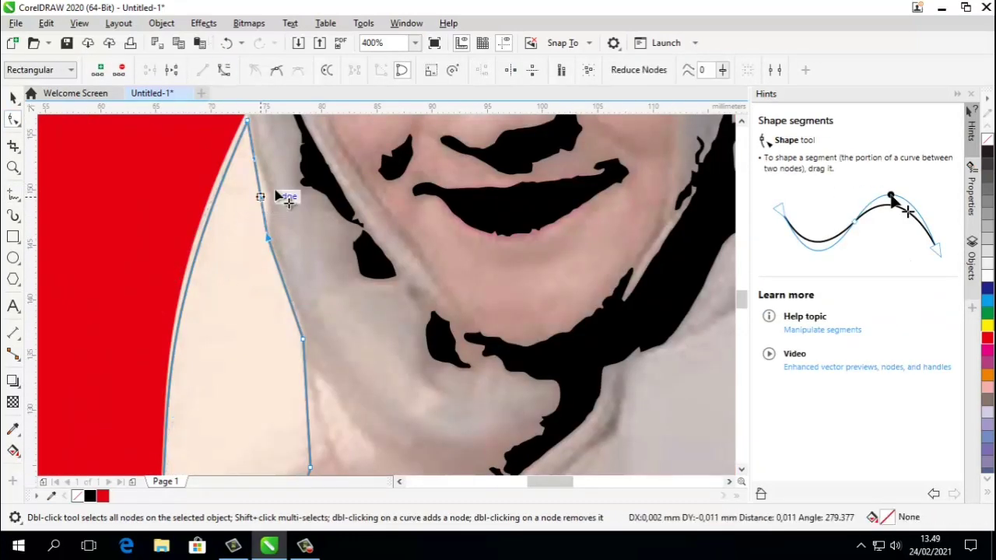
left_click_drag(276, 193, 284, 180)
left_click_drag(253, 159, 251, 191)
- Curve the next two inner segments along the draped scarf and bend the lower outer segment along the silhouette
left_click(280, 275)
left_click(224, 70)
left_click_drag(291, 305, 288, 304)
left_click_drag(281, 272, 270, 272)
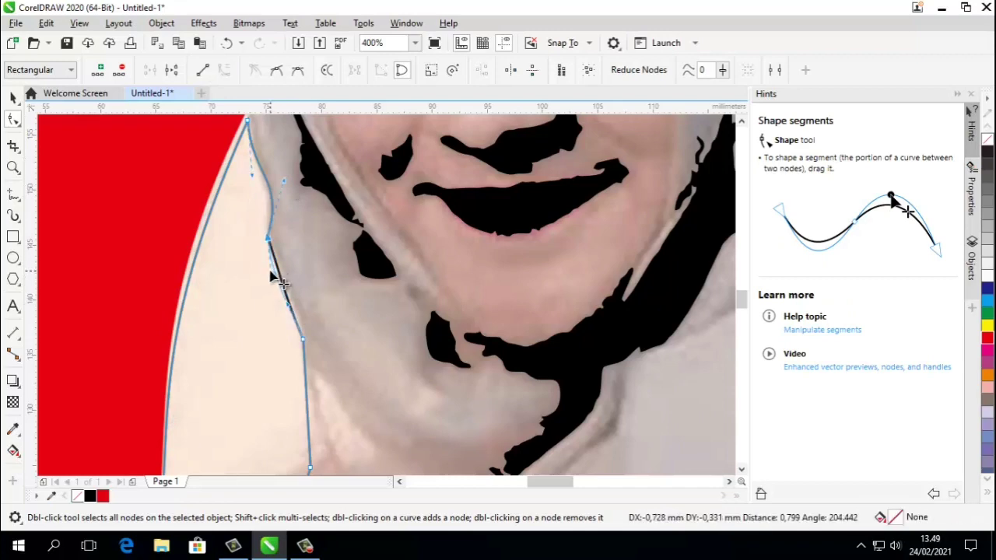
scroll(270, 277, "down", 4)
scroll(296, 289, "up", 2)
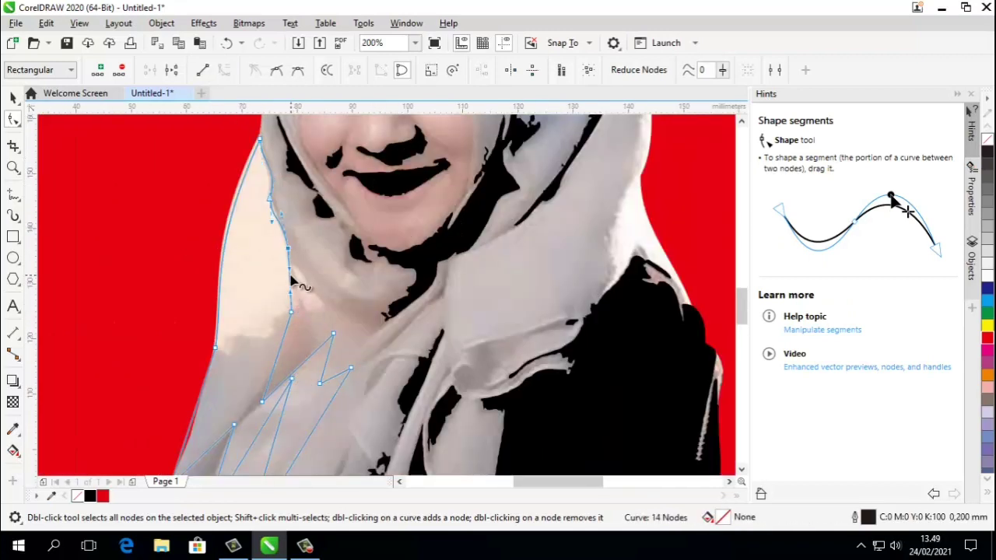
scroll(290, 409, "down", 2)
scroll(238, 358, "up", 2)
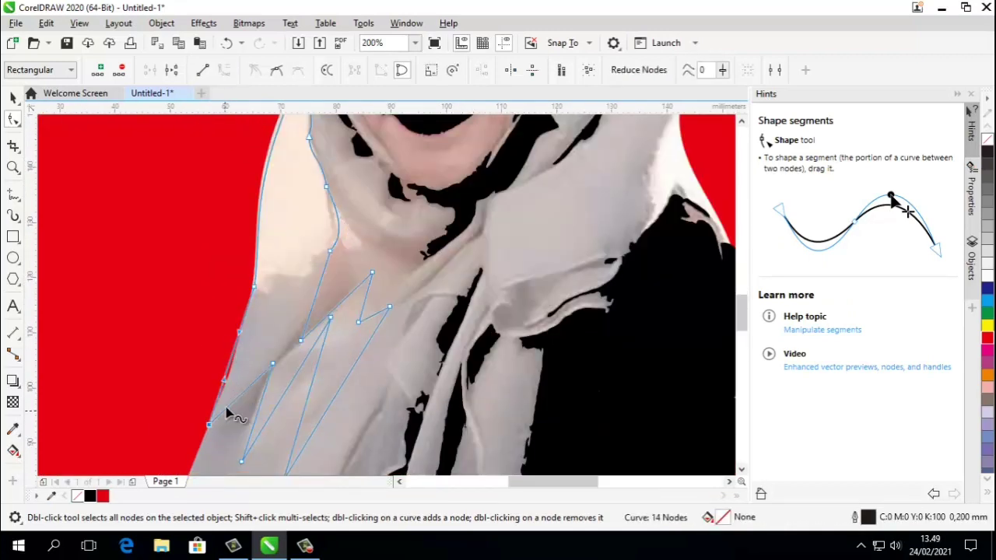
scroll(265, 352, "down", 2)
scroll(276, 362, "up", 2)
- Convert the long zigzag segments over the lower scarf to curves and bend them along the folds
left_click(314, 349)
left_click(224, 70)
mouse_move(310, 354)
left_mouse_down()
mouse_move(298, 342)
mouse_move(266, 381)
mouse_move(247, 352)
left_mouse_up()
left_click(282, 342)
left_click(225, 70)
left_click(253, 360)
left_click(224, 70)
left_click(234, 350)
left_click(224, 70)
left_click_drag(218, 401, 211, 393)
- Curve the short segment at the lower outer corner and the two segments meeting at the chest fold
left_click(212, 364)
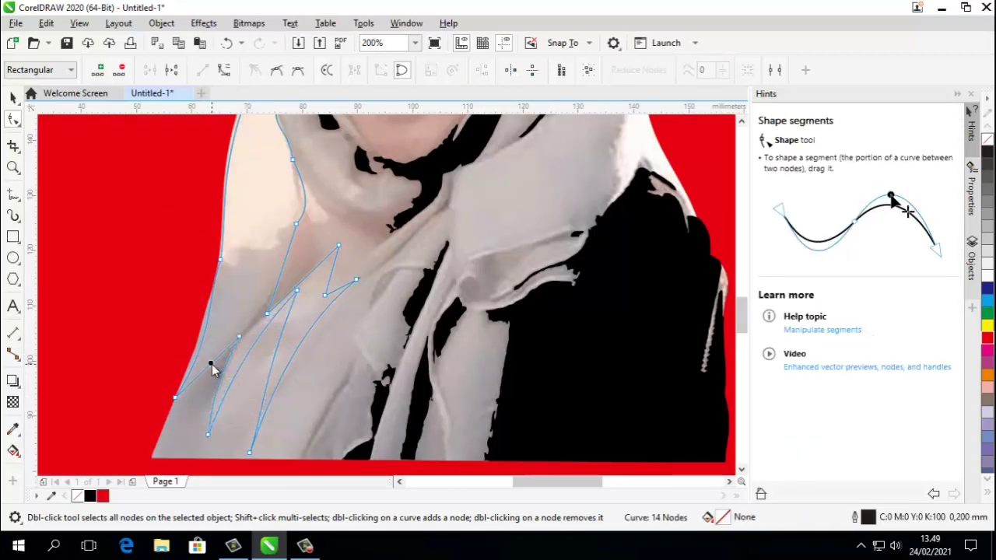
left_click(224, 70)
left_click_drag(215, 358, 216, 341)
left_click(284, 263)
left_click(224, 70)
mouse_move(285, 259)
left_mouse_down()
mouse_move(277, 273)
mouse_move(310, 266)
left_mouse_up()
left_click(313, 269)
left_click(224, 70)
- Fill the large side-of-scarf shape with black and deselect it
left_click(13, 98)
left_click(90, 496)
scroll(220, 323, "down", 2)
key("Escape")
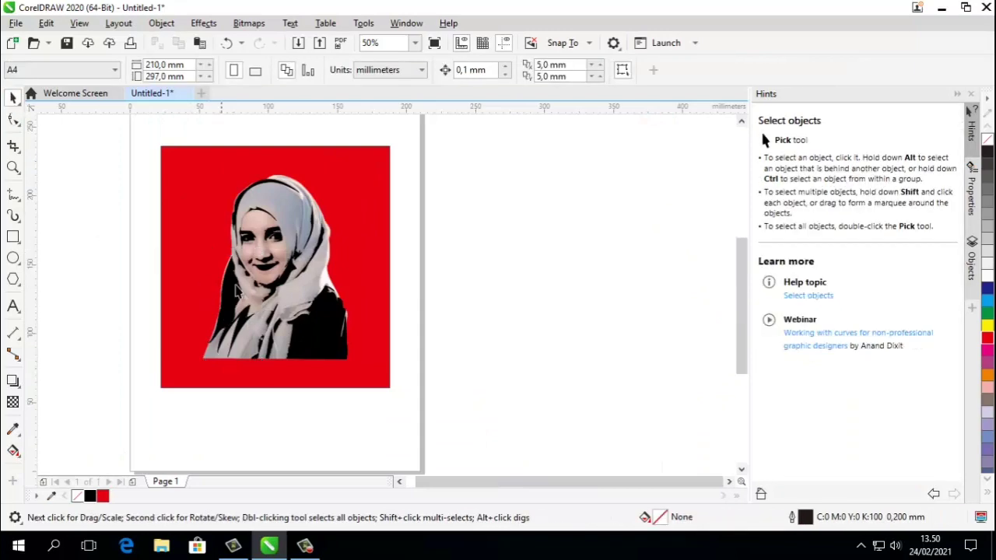
- Draw a closed six-node freehand outline along the scarf's opposite outer edge, with a forked lower end above the shoulder
scroll(341, 251, "up", 3)
key("F5")
left_click(332, 133)
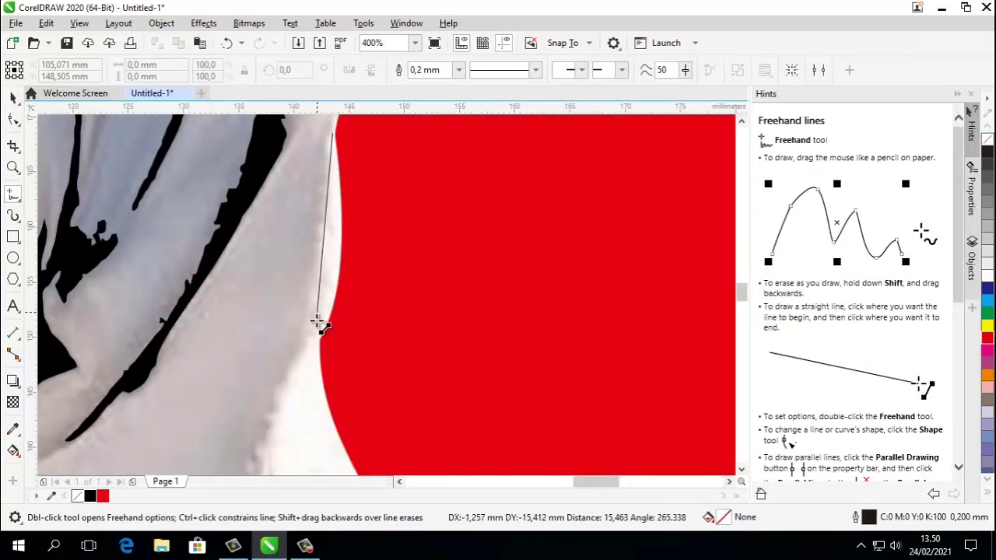
double_click(318, 341)
scroll(325, 397, "down", 2)
double_click(331, 364)
double_click(308, 292)
double_click(262, 414)
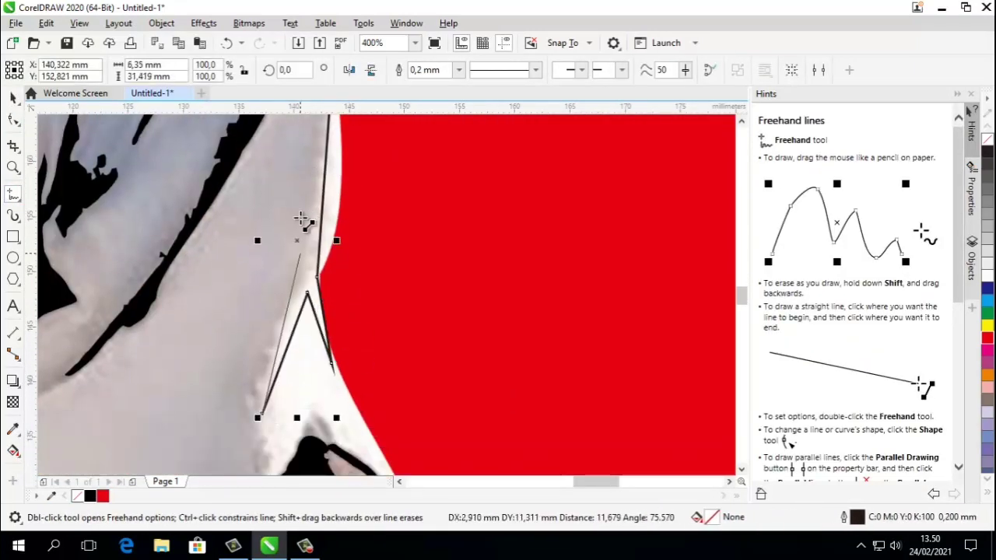
double_click(305, 257)
scroll(317, 149, "up", 1)
left_click(332, 125)
- Convert the inner segments of the forked outline to curves and bend them along the scarf's outer edge
left_click(14, 120)
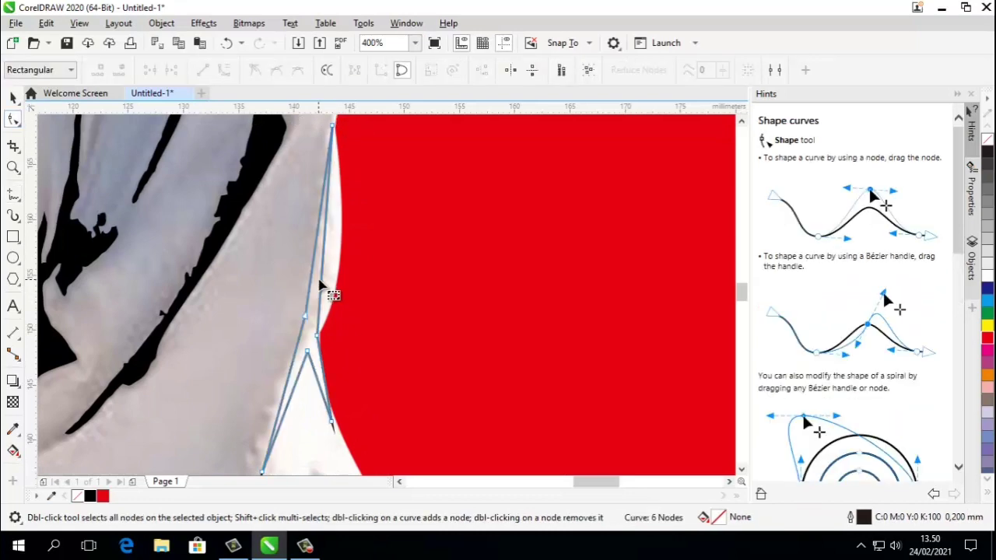
left_click(315, 242)
left_click(226, 74)
left_click_drag(315, 242, 325, 266)
left_click(289, 379)
left_click(226, 73)
mouse_move(292, 368)
left_mouse_down()
mouse_move(263, 362)
mouse_move(284, 358)
left_mouse_up()
left_click(295, 382)
left_click(226, 73)
scroll(319, 376, "down", 1)
- Fill the forked edge shape with black and move the photo off the stencil to beside the red background
mouse_move(277, 431)
left_mouse_down()
mouse_move(285, 430)
mouse_move(133, 412)
left_mouse_up()
left_click(14, 98)
left_click(91, 496)
scroll(325, 364, "down", 1)
left_click(495, 319)
scroll(432, 321, "down", 1)
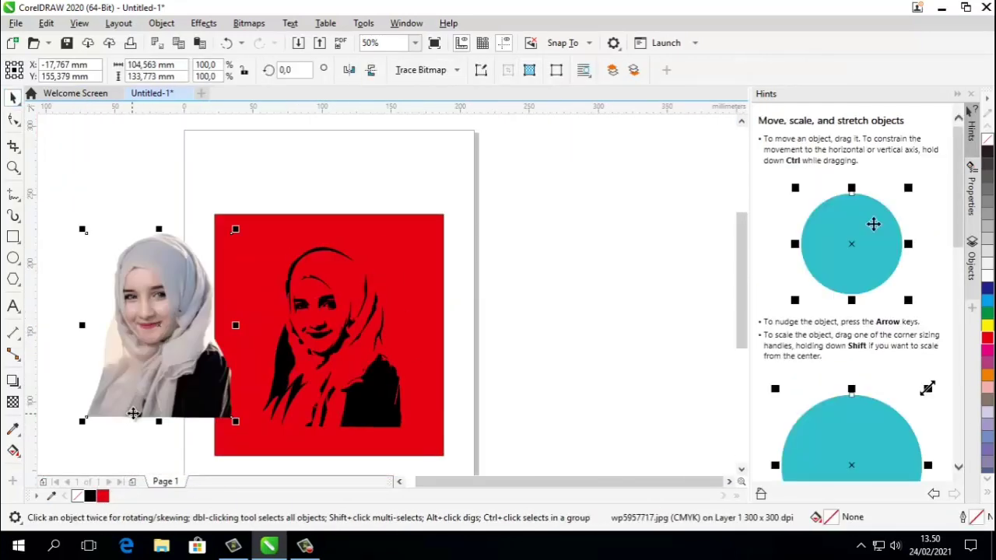
- Delete the photo, undo the deletion and its move to put it back behind the stencil, and deselect it
key("Delete")
key("ctrl+z")
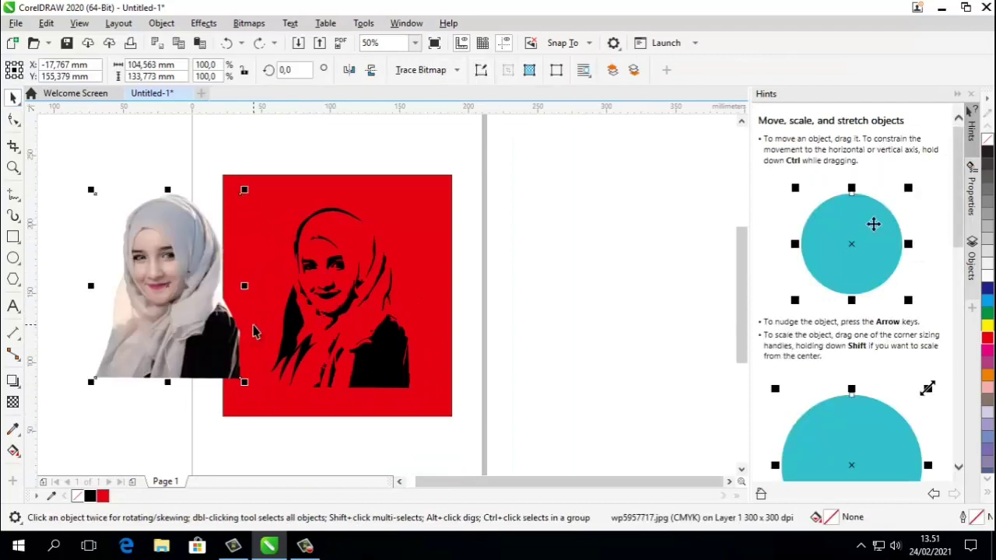
key("ctrl+z")
left_click(495, 311)
- Draw a closed three-point freehand outline along the scarf's front crease, from above the forehead down beside the eye
scroll(351, 220, "up", 2)
left_click(14, 195)
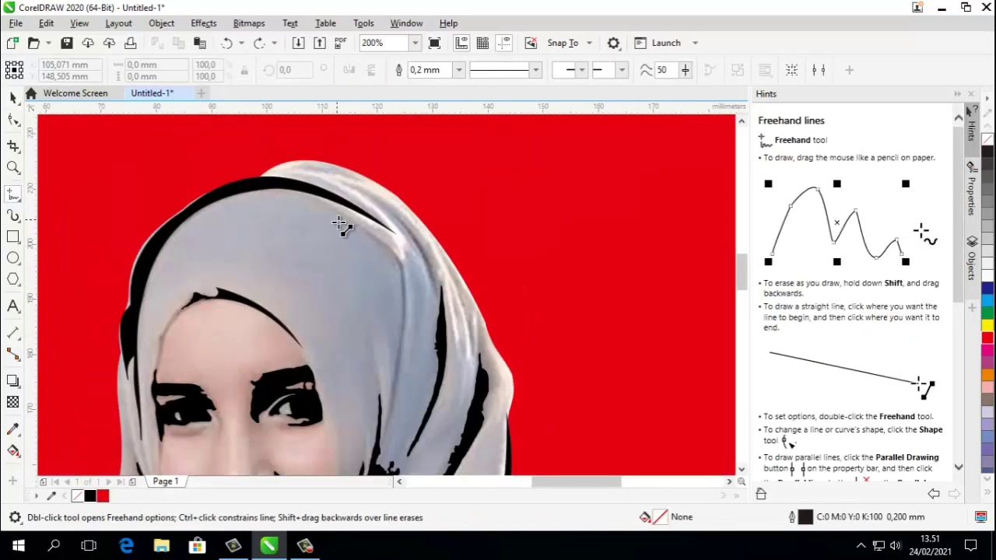
left_click(336, 219)
double_click(394, 386)
double_click(400, 259)
left_click(337, 220)
- Draw a closed five-node freehand outline along the back of the scarf, from the top of the head down the outer edge
left_click(265, 171)
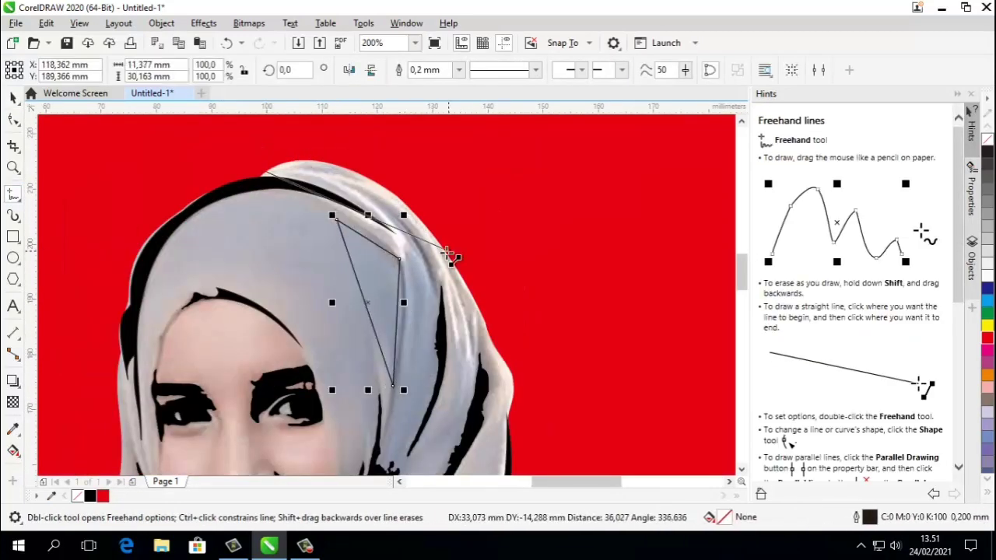
double_click(432, 243)
left_click(432, 243)
double_click(471, 358)
double_click(449, 261)
left_click(480, 322)
left_click(481, 322)
left_click(265, 171)
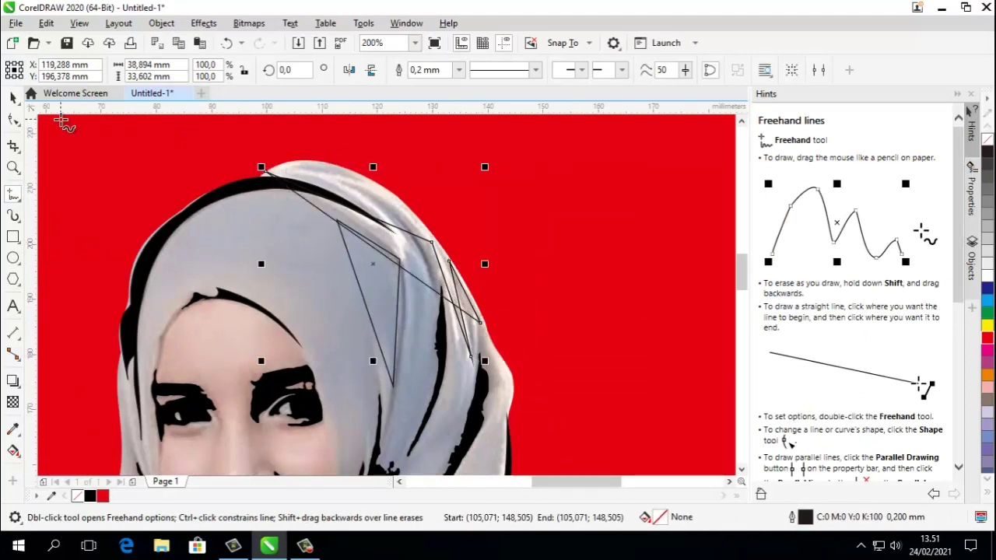
- Bend the outline's long outer segment over the scarf's top silhouette and curve the upper inner segment beneath it
left_click(14, 119)
left_click(411, 278)
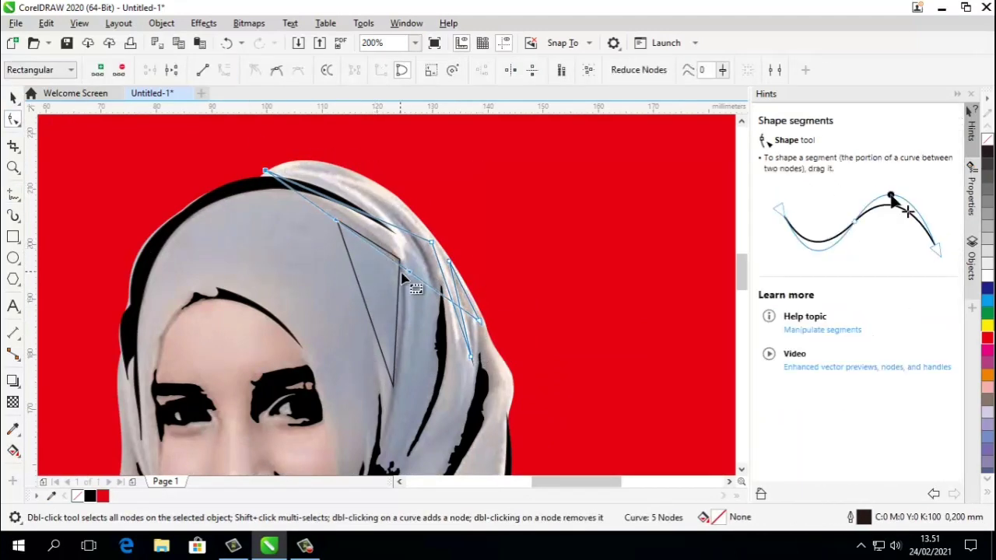
left_click_drag(340, 225, 328, 145)
left_click(371, 217)
left_click(361, 212)
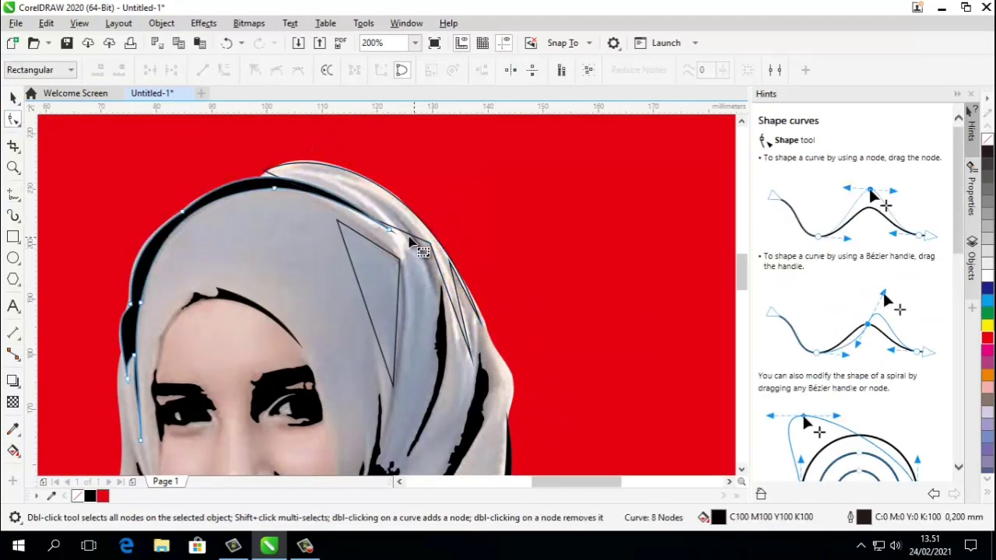
left_click(410, 234)
left_click(396, 230)
left_click(224, 70)
left_click_drag(354, 211, 349, 179)
- Convert the remaining straight inner segments of the back scarf outline to curves and bend them along the scarf's folds
scroll(451, 296, "up", 1)
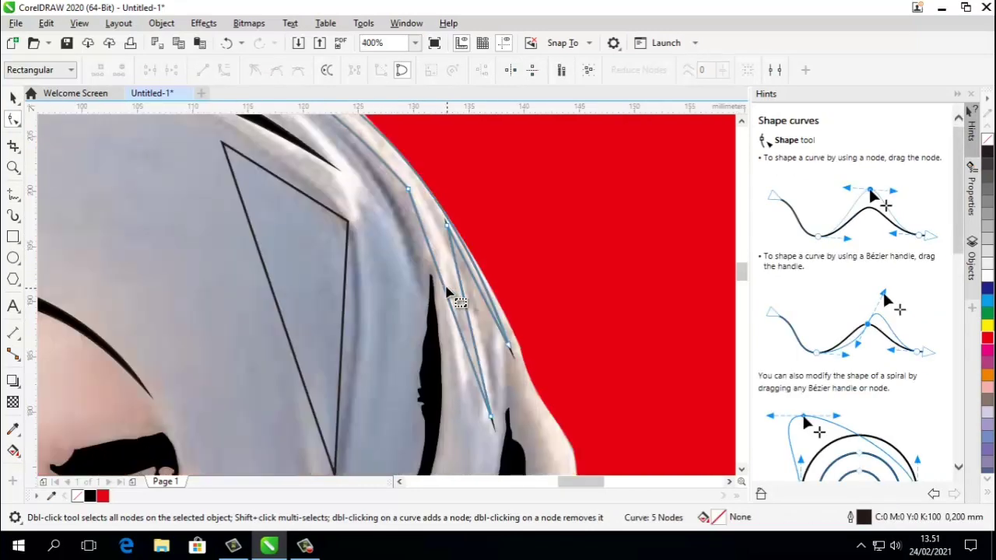
left_click(444, 286)
mouse_move(443, 286)
left_mouse_down()
mouse_move(438, 233)
mouse_move(473, 345)
mouse_move(458, 283)
left_mouse_up()
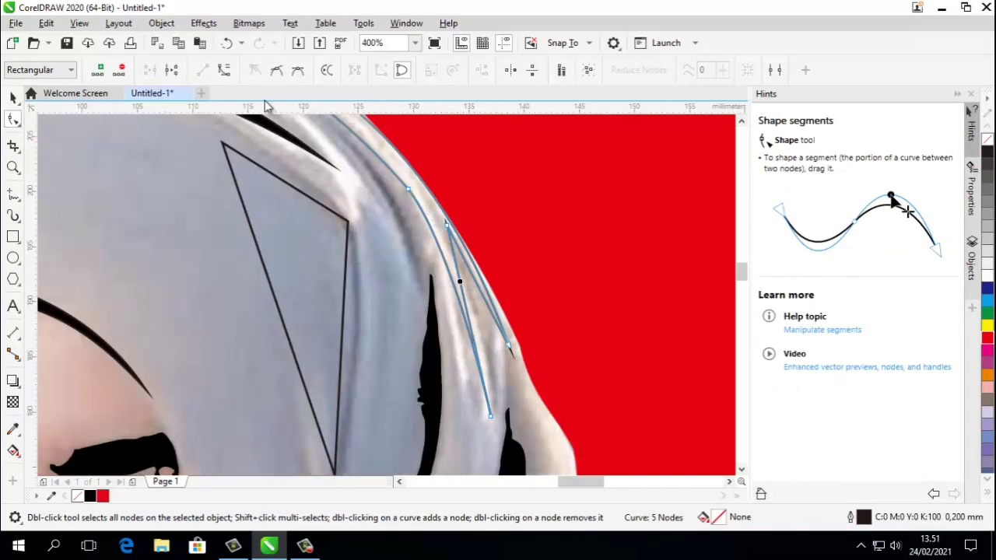
left_click(463, 286)
left_click(466, 293)
left_click(483, 286)
left_click(477, 282)
scroll(462, 271, "up", 1)
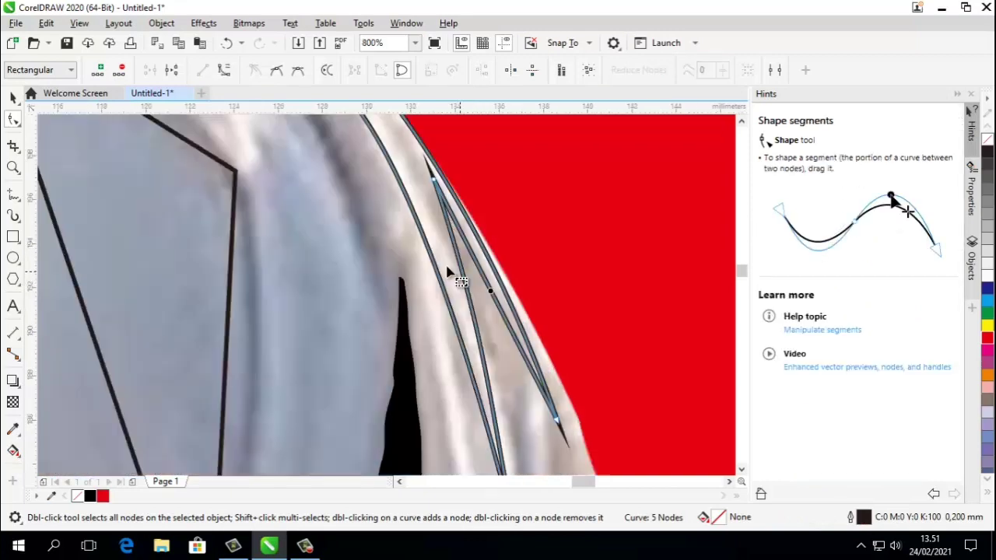
left_click(222, 70)
left_click_drag(517, 342, 473, 262)
scroll(412, 317, "down", 2)
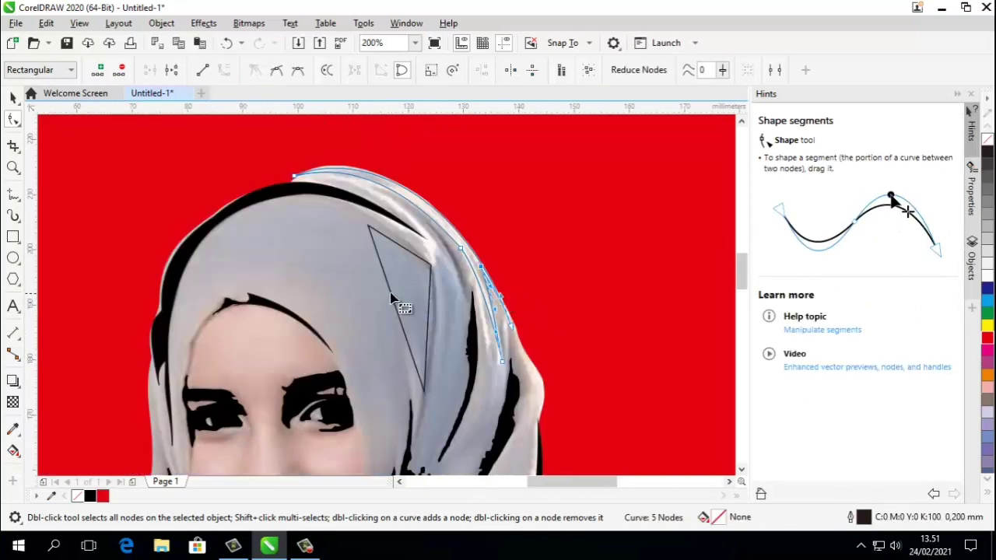
- Bend the segments of the three-point front crease outline into a thin curved sliver following the scarf's fold
left_click(390, 294)
left_click_drag(390, 290, 429, 272)
scroll(408, 251, "up", 1)
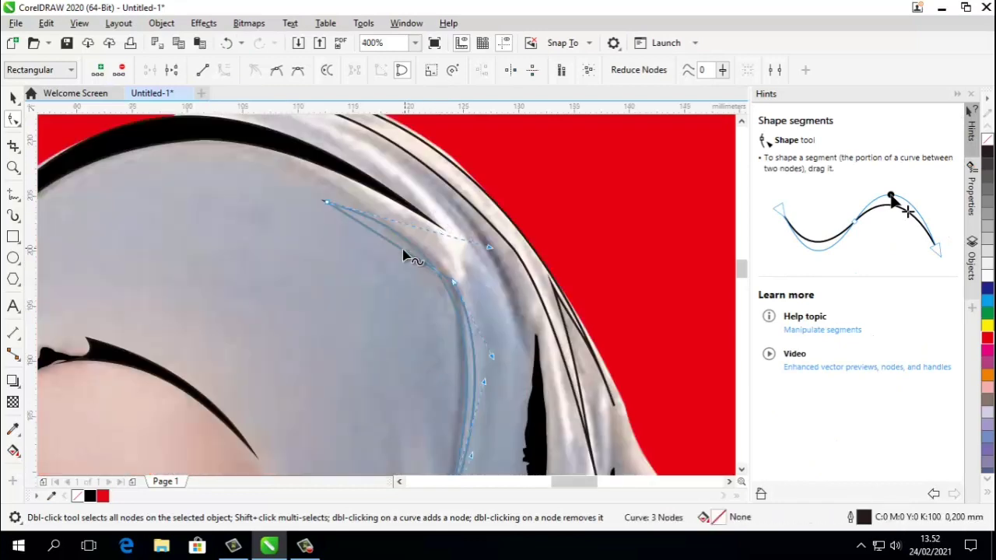
left_click(405, 253)
scroll(404, 249, "down", 2)
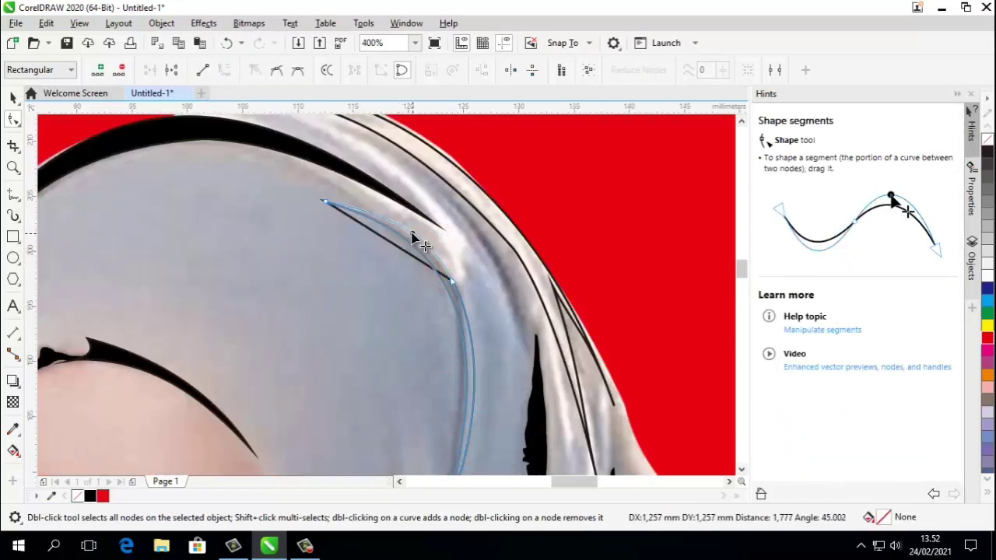
- Fill the front crease outline and the back scarf outline with black
key("space")
left_click(91, 496)
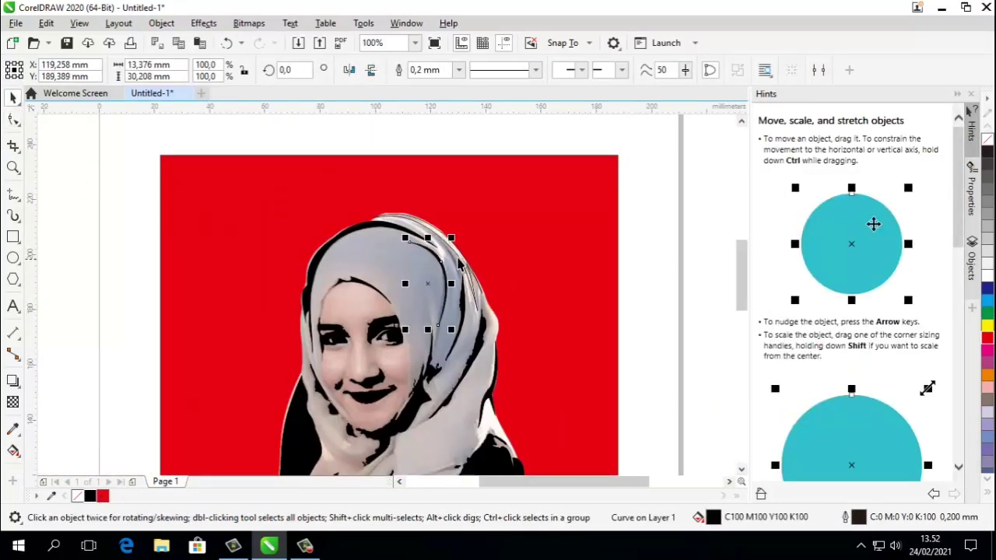
left_click(93, 213)
left_click(216, 201)
- Delete the photo and the red background rectangle from behind the stencil portrait
left_click(364, 250)
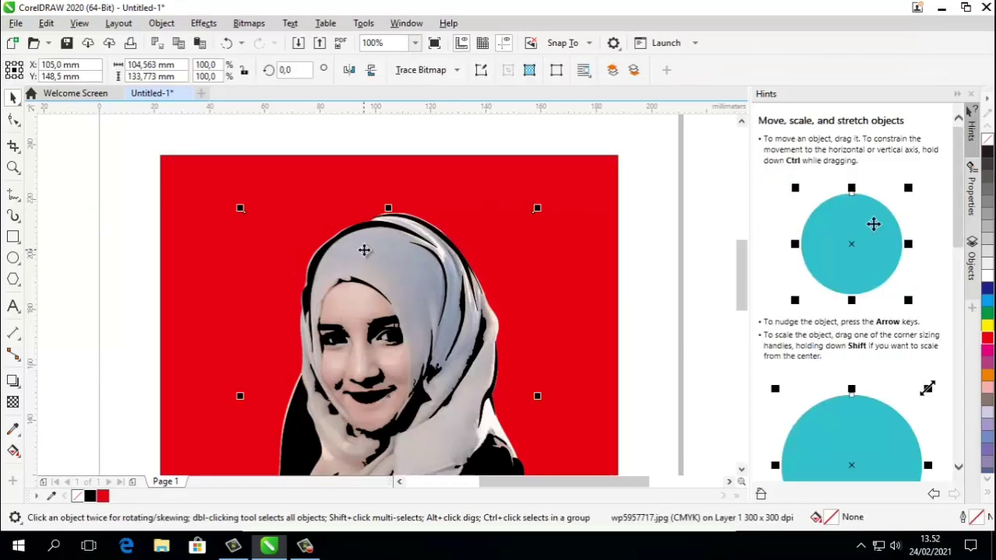
key("Delete")
scroll(381, 280, "down", 2)
left_click(483, 249)
key("Delete")
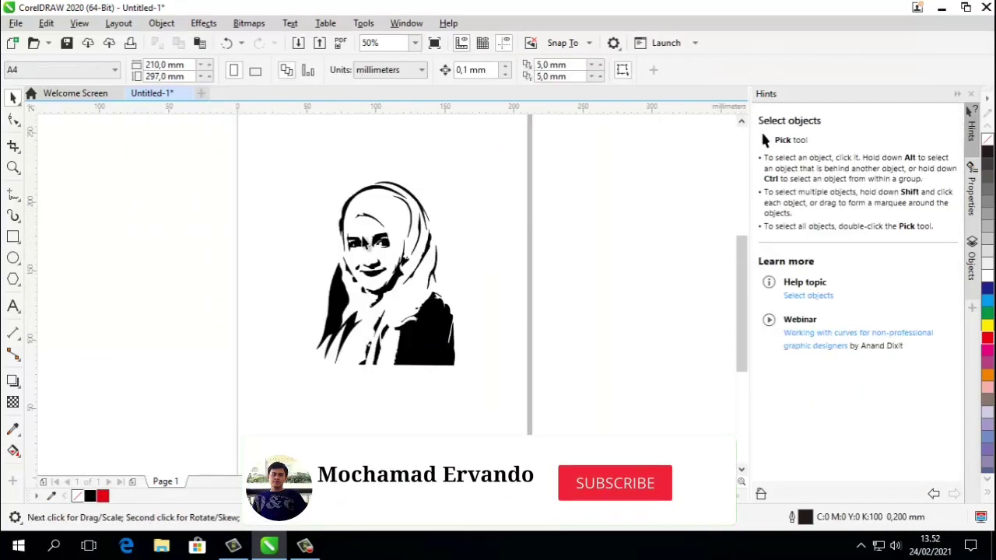
left_click_drag(260, 149, 478, 389)
left_click(578, 412)
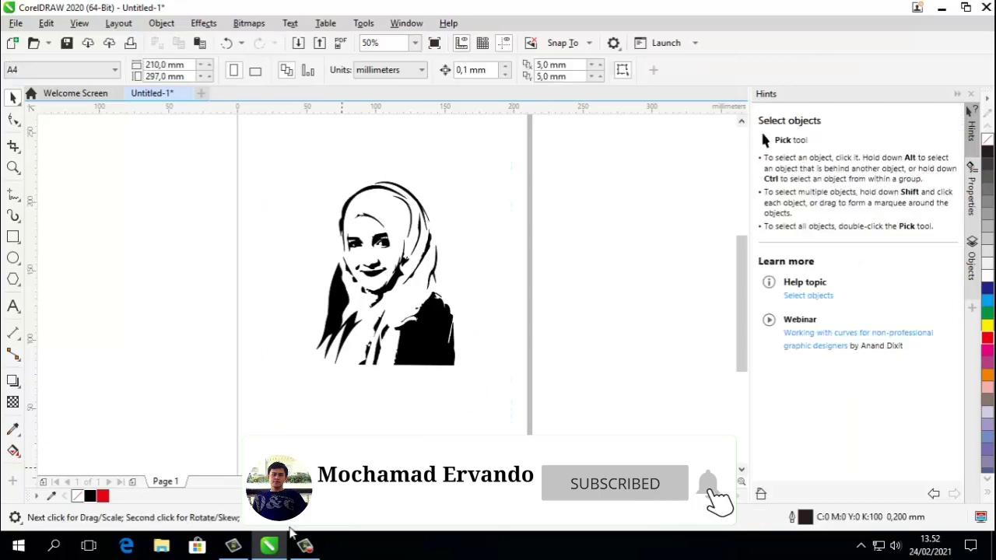